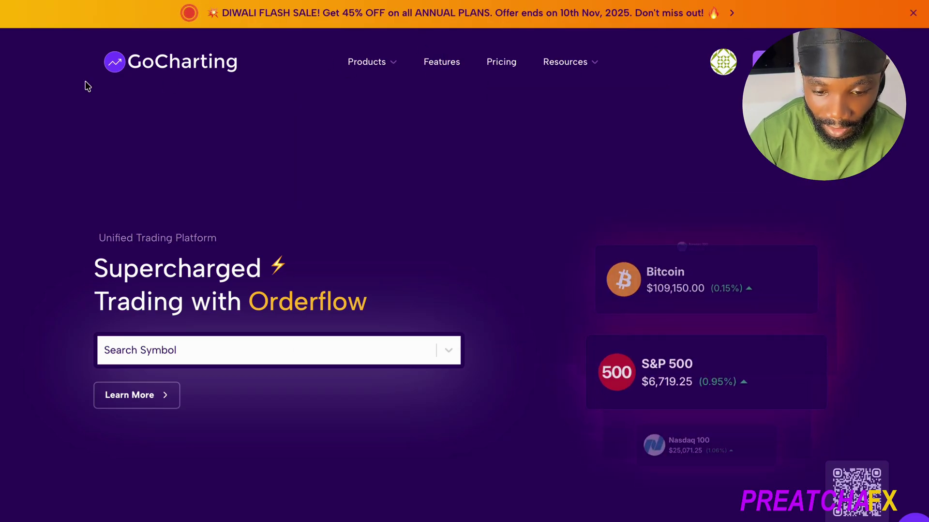
Open the Charts product from the GoCharting home page and dismiss the advertisement covering the BTCUSD chart
{"action": "mouse_move", "coordinate": [393, 65]}
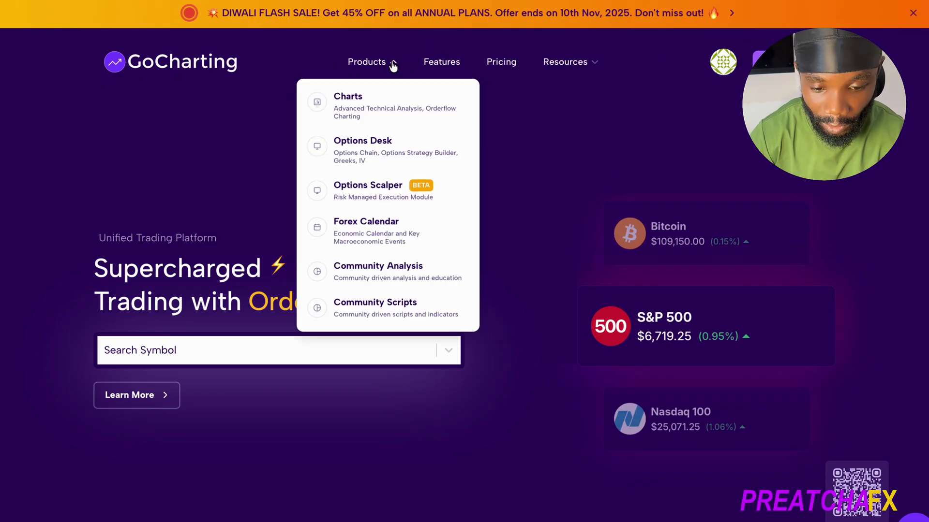
{"action": "left_click", "coordinate": [359, 106]}
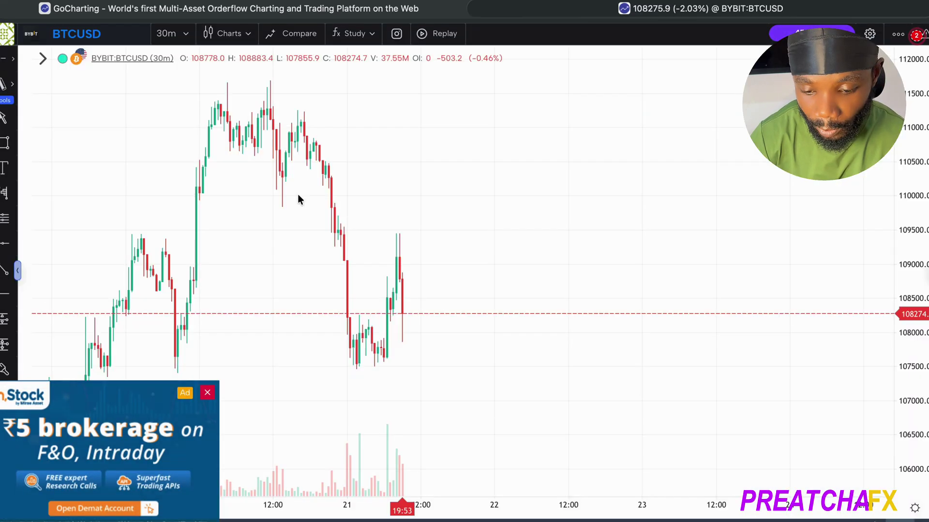
{"action": "scroll", "coordinate": [472, 281], "scroll_direction": "down", "scroll_amount": 3}
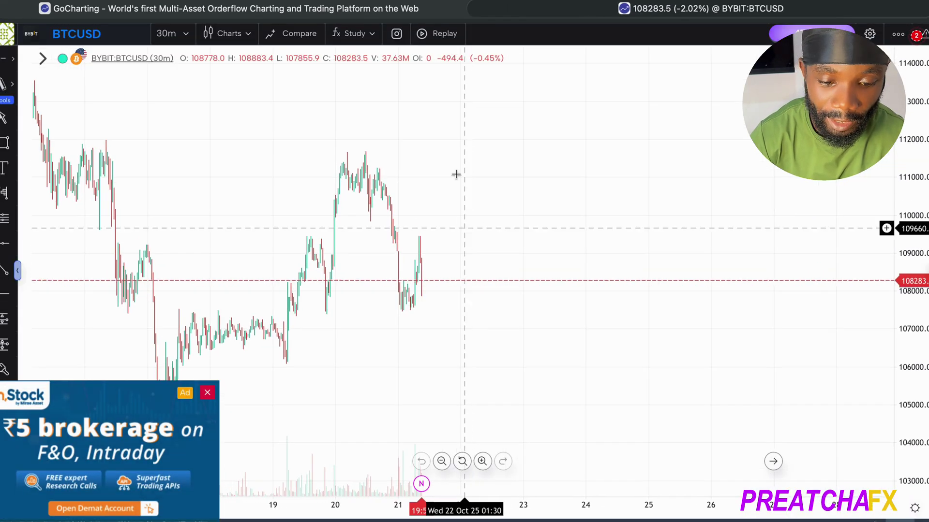
{"action": "left_click", "coordinate": [208, 395]}
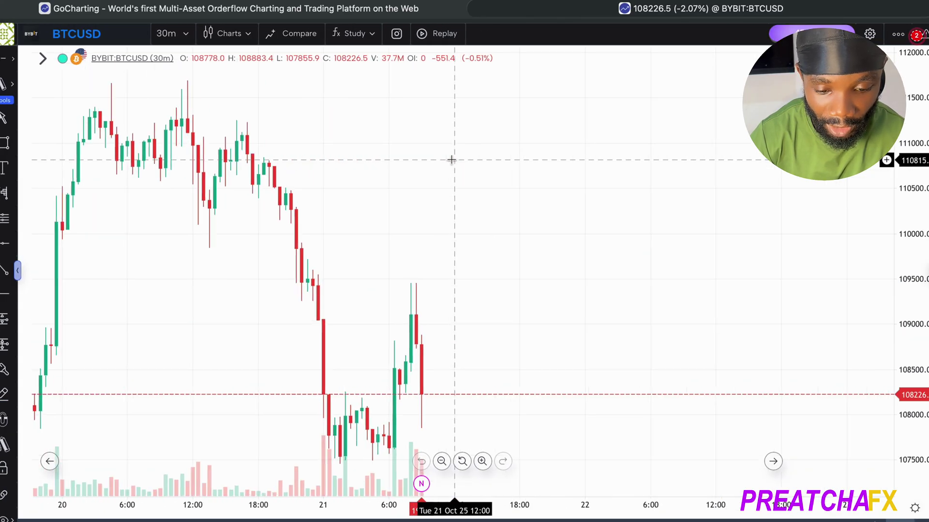
{"action": "scroll", "coordinate": [452, 159], "scroll_direction": "down", "scroll_amount": 5}
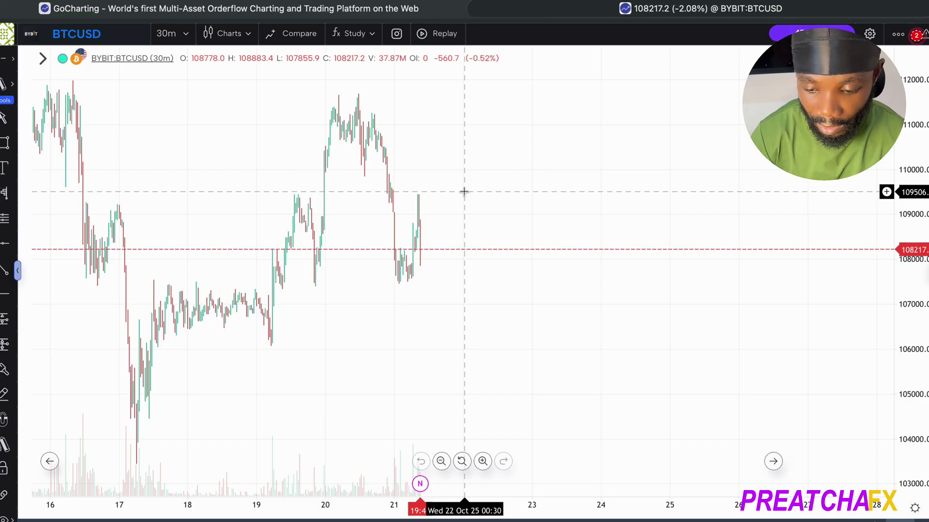
{"action": "scroll", "coordinate": [464, 192], "scroll_direction": "up", "scroll_amount": 3}
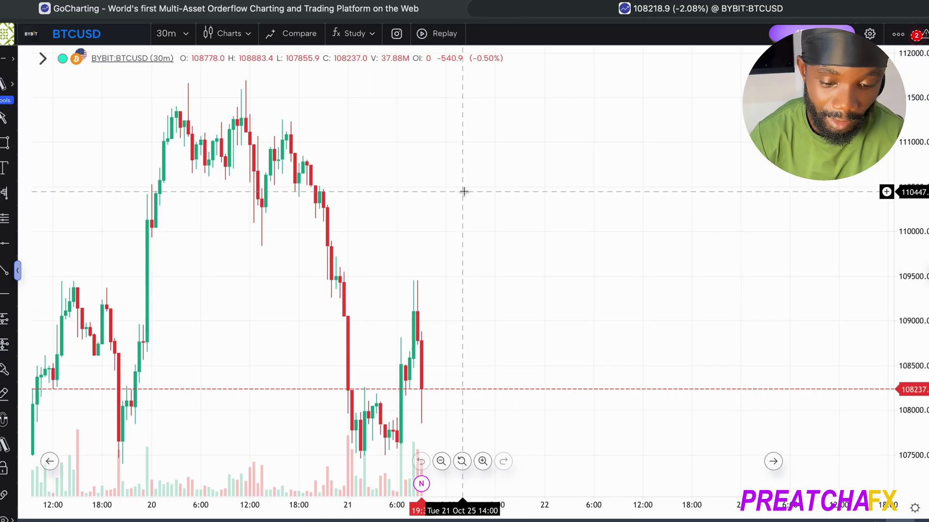
{"action": "scroll", "coordinate": [463, 191], "scroll_direction": "down", "scroll_amount": 2}
{"action": "scroll", "coordinate": [464, 191], "scroll_direction": "up", "scroll_amount": 4}
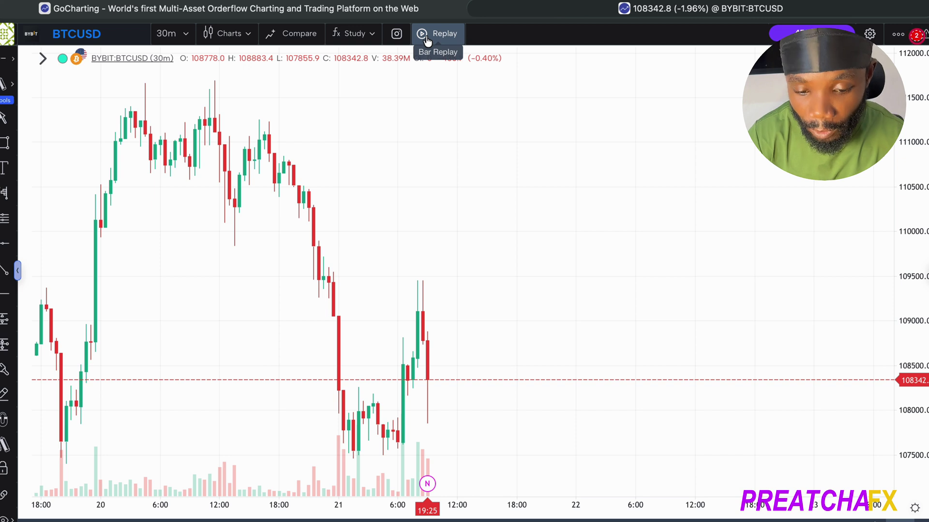
{"action": "left_click", "coordinate": [426, 35]}
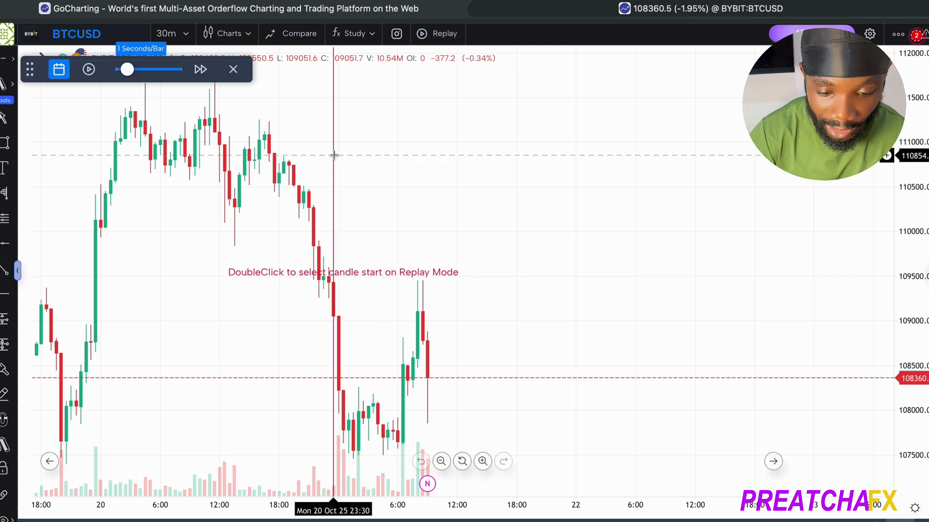
{"action": "scroll", "coordinate": [333, 155], "scroll_direction": "left", "scroll_amount": 1}
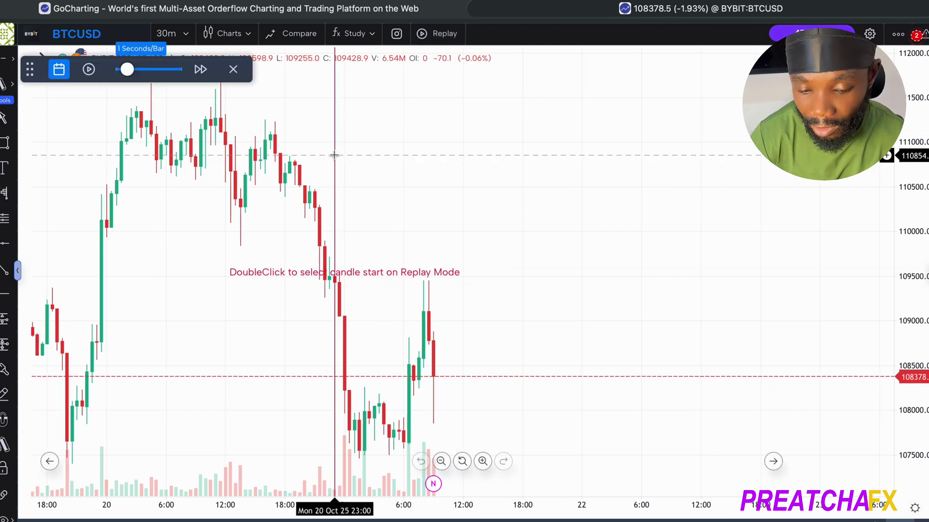
{"action": "scroll", "coordinate": [334, 155], "scroll_direction": "up", "scroll_amount": 2}
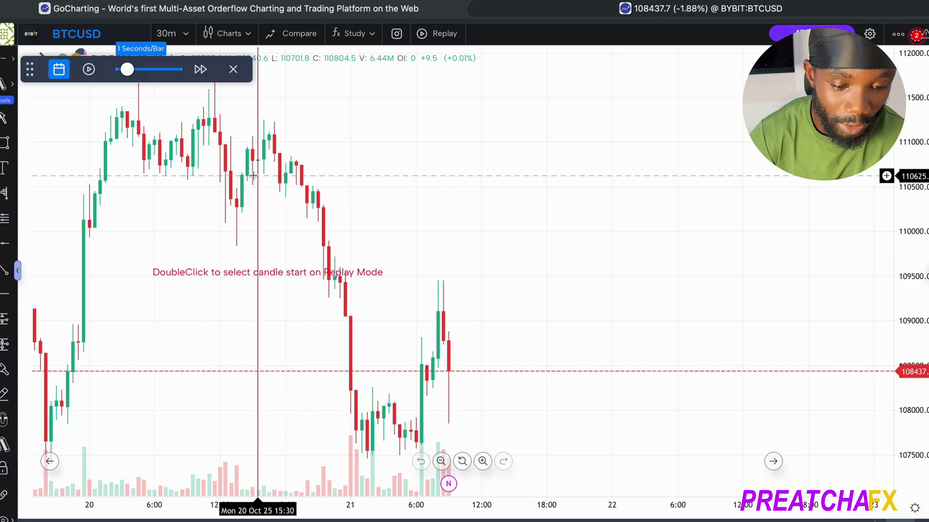
{"action": "scroll", "coordinate": [174, 145], "scroll_direction": "left", "scroll_amount": 2}
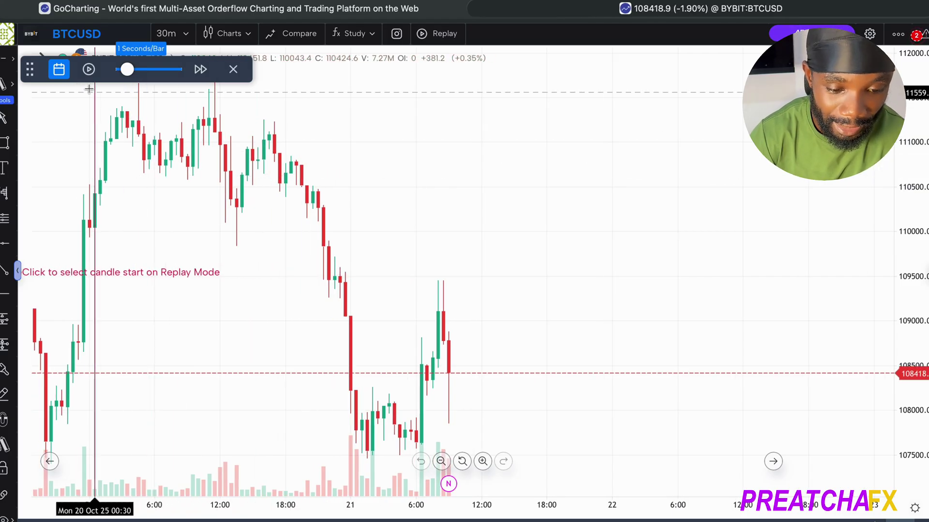
{"action": "left_click", "coordinate": [59, 71]}
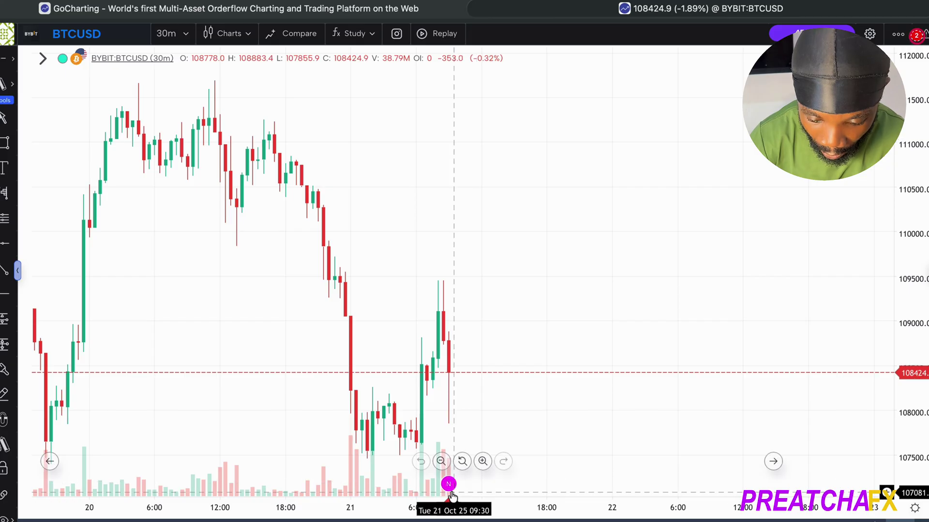
Set the BTCUSD chart's timeframe to 1 hour
{"action": "mouse_move", "coordinate": [449, 486]}
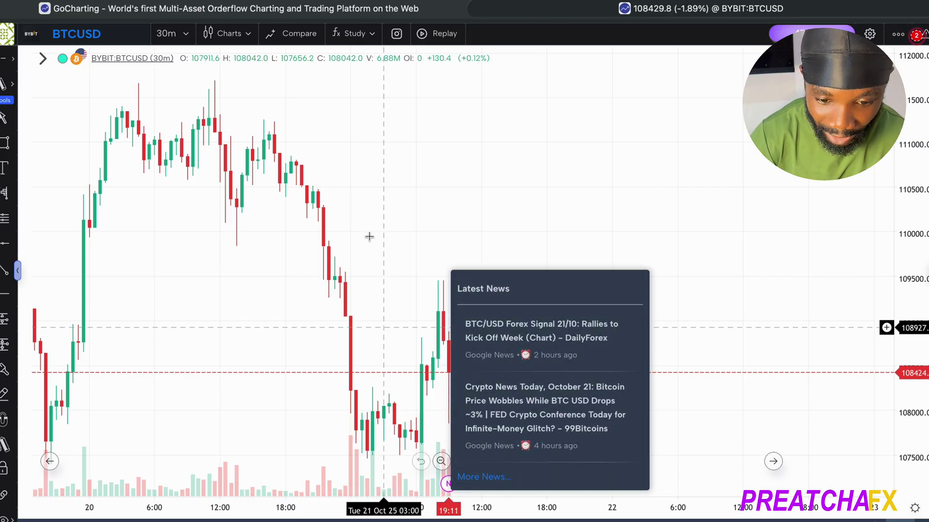
{"action": "left_click", "coordinate": [175, 34]}
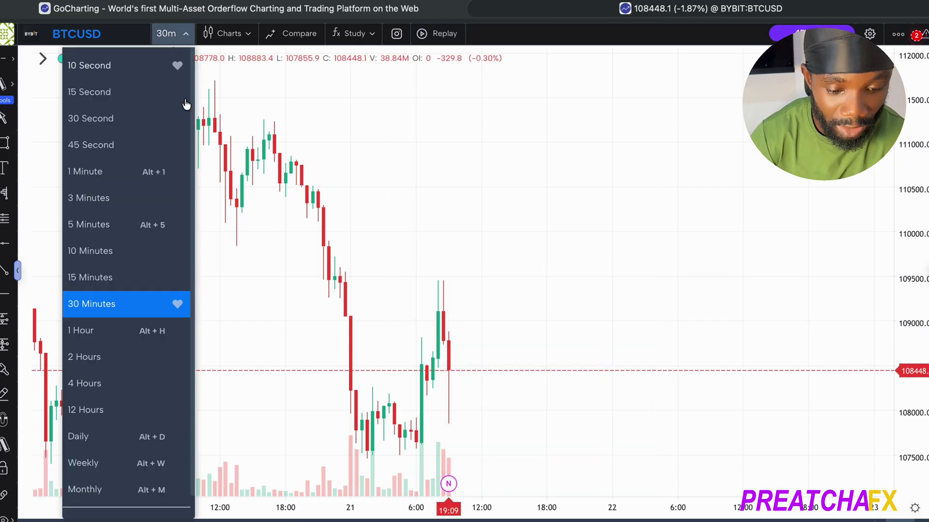
{"action": "left_click", "coordinate": [118, 330]}
Start bar replay from a candle late on 3 October 2025 and dismiss the advertisement over the chart
{"action": "left_click", "coordinate": [433, 34]}
{"action": "scroll", "coordinate": [372, 192], "scroll_direction": "up", "scroll_amount": 3}
{"action": "scroll", "coordinate": [372, 192], "scroll_direction": "up", "scroll_amount": 2}
{"action": "scroll", "coordinate": [371, 192], "scroll_direction": "down", "scroll_amount": 3}
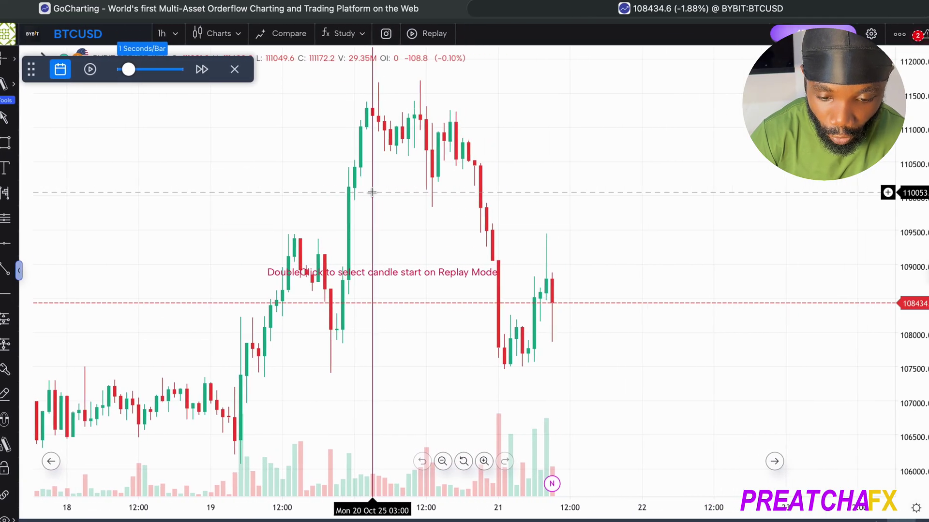
{"action": "scroll", "coordinate": [372, 192], "scroll_direction": "up", "scroll_amount": 2}
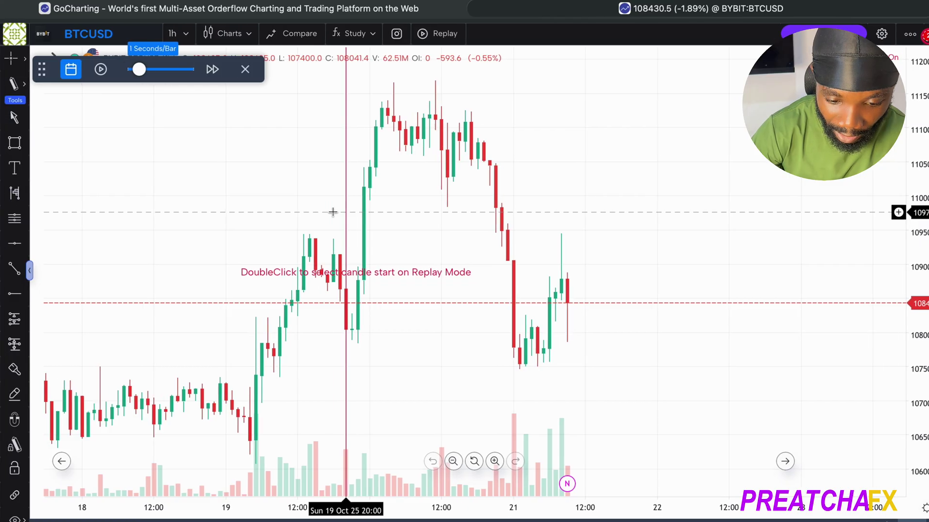
{"action": "left_click_drag", "start_coordinate": [262, 238], "coordinate": [622, 264]}
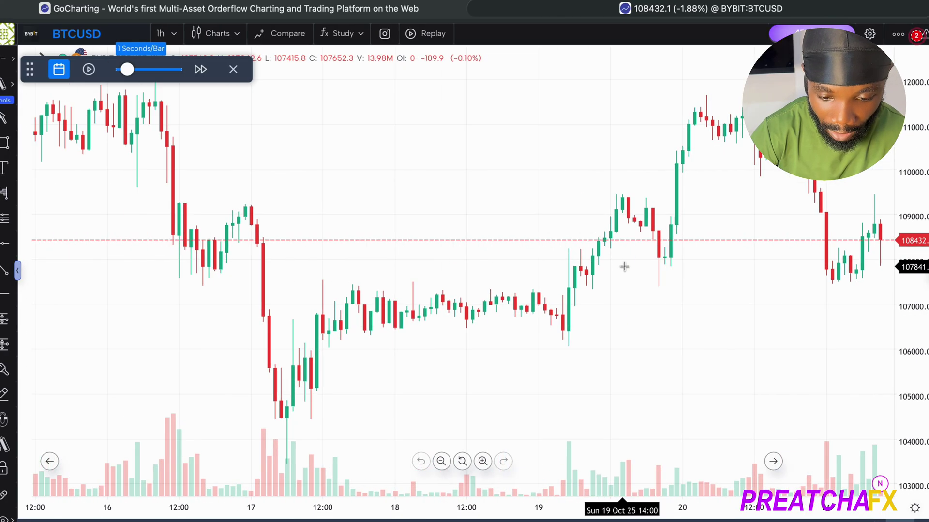
{"action": "left_click_drag", "start_coordinate": [276, 238], "coordinate": [654, 237]}
{"action": "left_click_drag", "start_coordinate": [382, 237], "coordinate": [636, 264]}
{"action": "left_click_drag", "start_coordinate": [251, 182], "coordinate": [638, 280]}
{"action": "left_click_drag", "start_coordinate": [325, 195], "coordinate": [704, 217]}
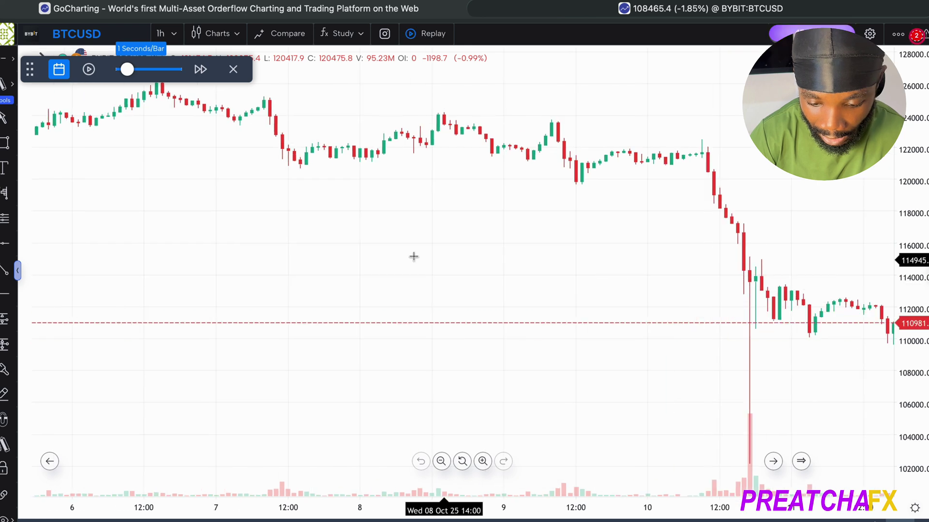
{"action": "left_click_drag", "start_coordinate": [376, 249], "coordinate": [761, 338]}
{"action": "left_click_drag", "start_coordinate": [453, 276], "coordinate": [508, 271]}
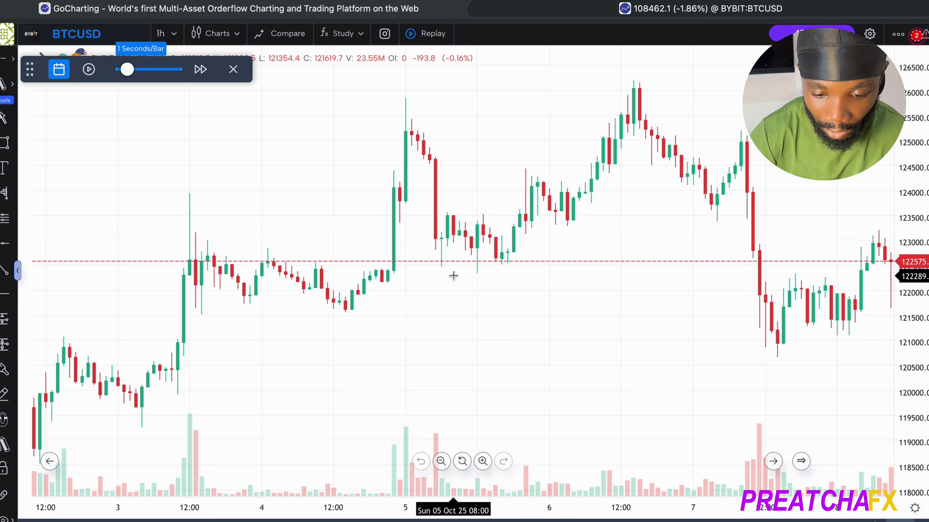
{"action": "scroll", "coordinate": [456, 274], "scroll_direction": "left", "scroll_amount": 2}
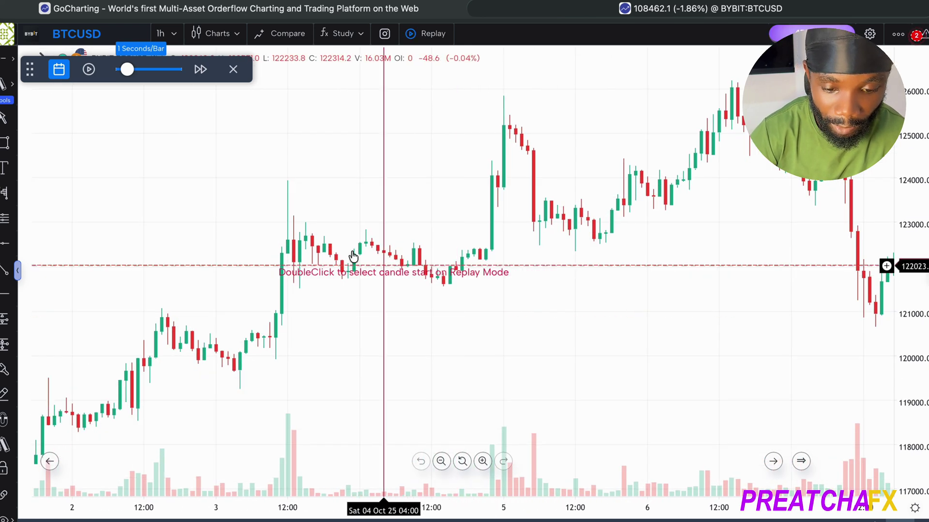
{"action": "double_click", "coordinate": [346, 202]}
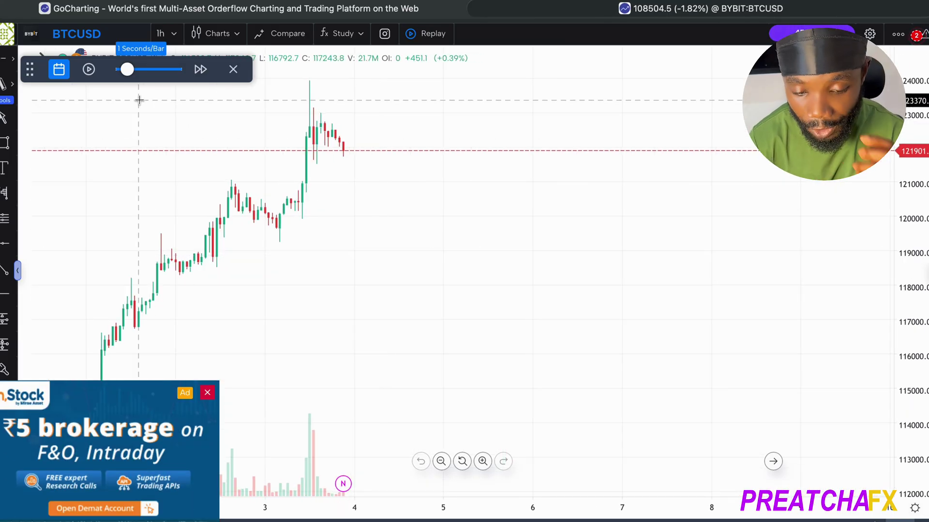
{"action": "left_click", "coordinate": [207, 393]}
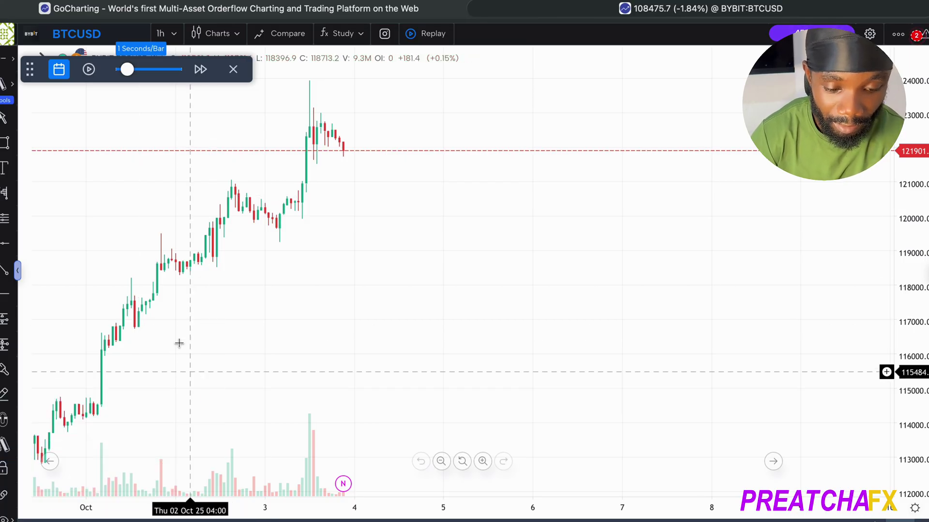
Place a long position at the last replay candle, with entry at about 121,966, and delete it
{"action": "left_click", "coordinate": [5, 328]}
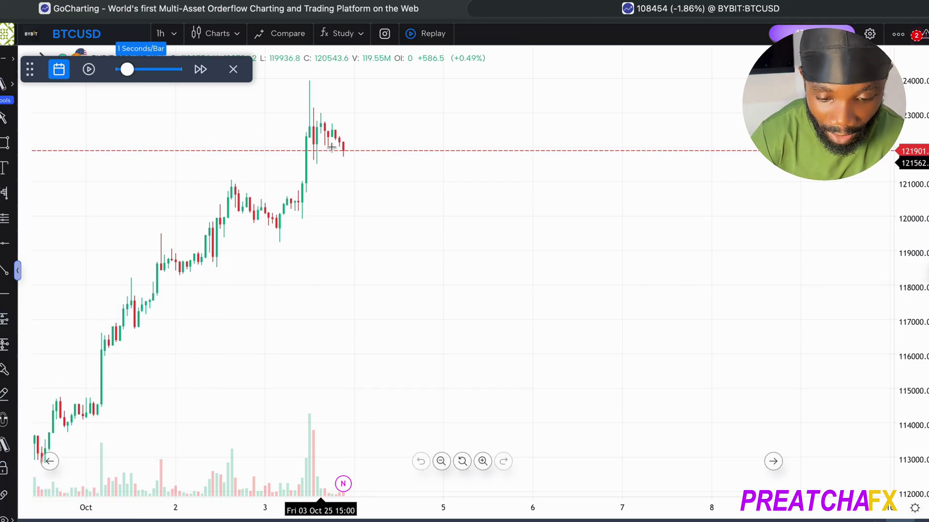
{"action": "left_click", "coordinate": [346, 148]}
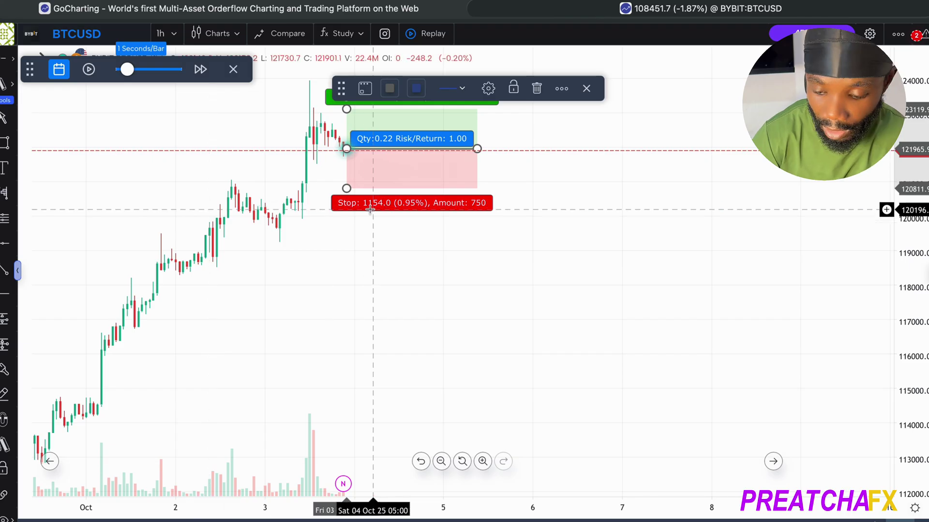
{"action": "key", "text": "Delete"}
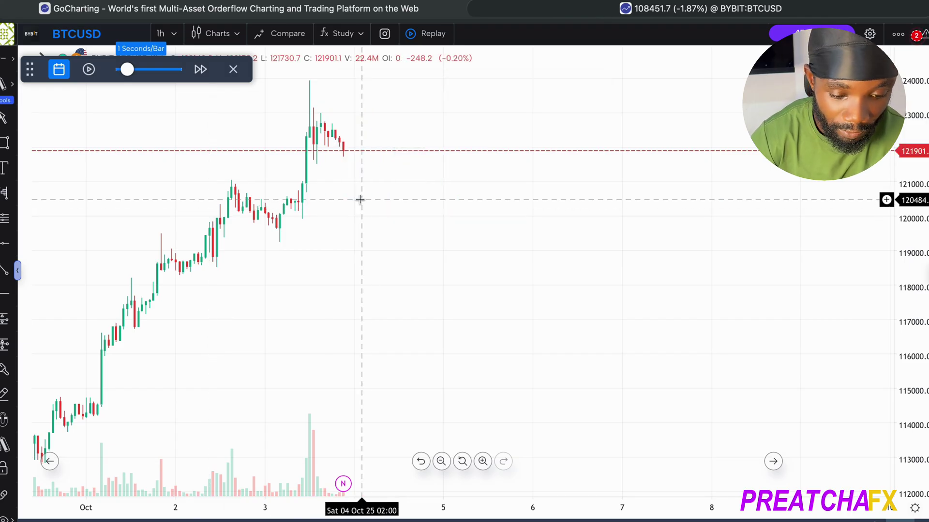
Place a short position at the last replay candle and a long position on 5 October with entry at about 118,619
{"action": "left_click", "coordinate": [5, 345]}
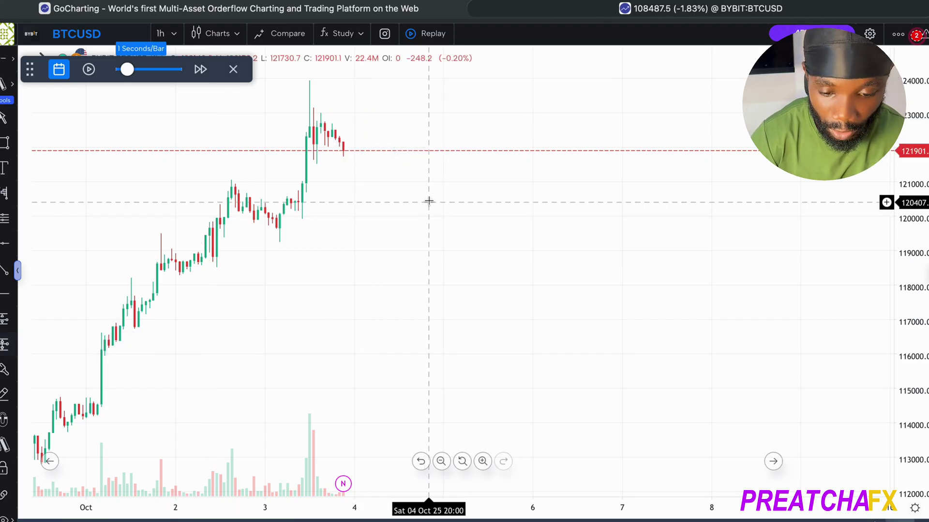
{"action": "left_click", "coordinate": [343, 155]}
{"action": "left_click", "coordinate": [4, 319]}
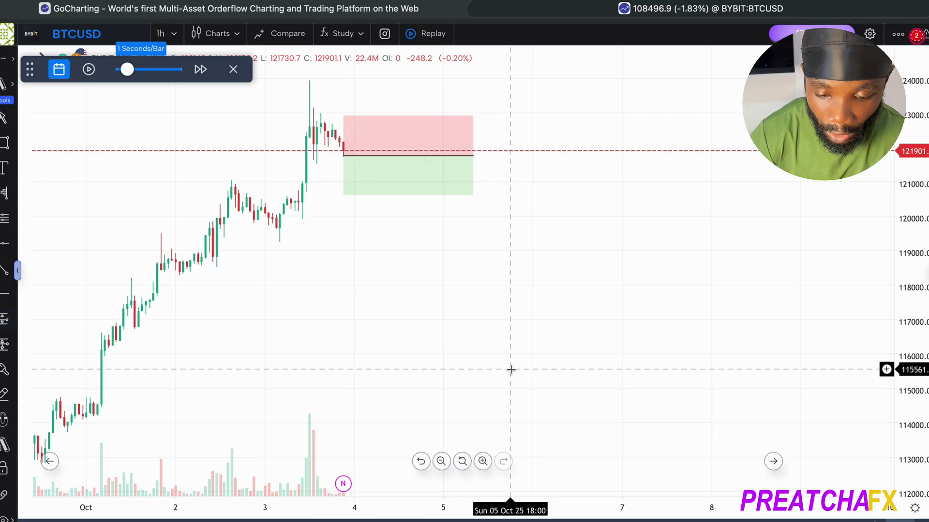
{"action": "left_click", "coordinate": [473, 264]}
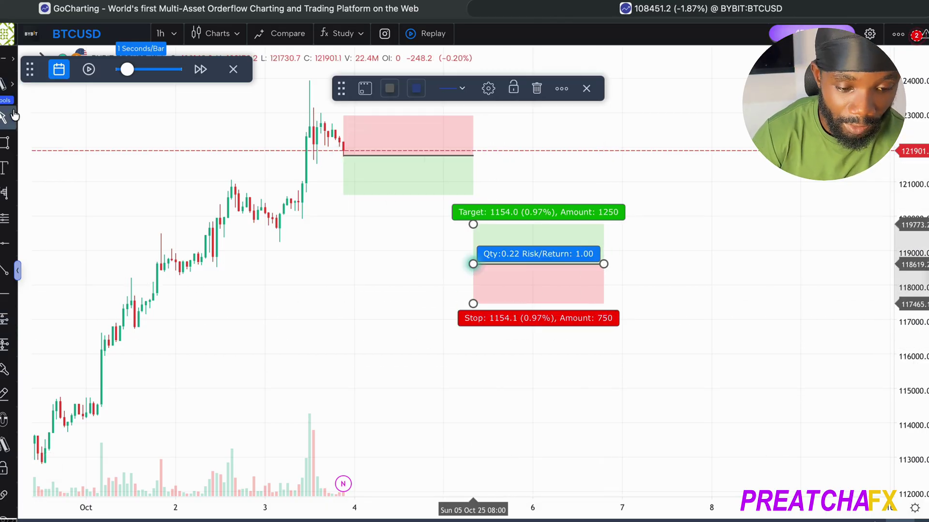
Draw a trend line below the price from 2 Oct 23:00 at about 116,291 to 5 Oct 12:00 at about 116,022
{"action": "left_click", "coordinate": [14, 62]}
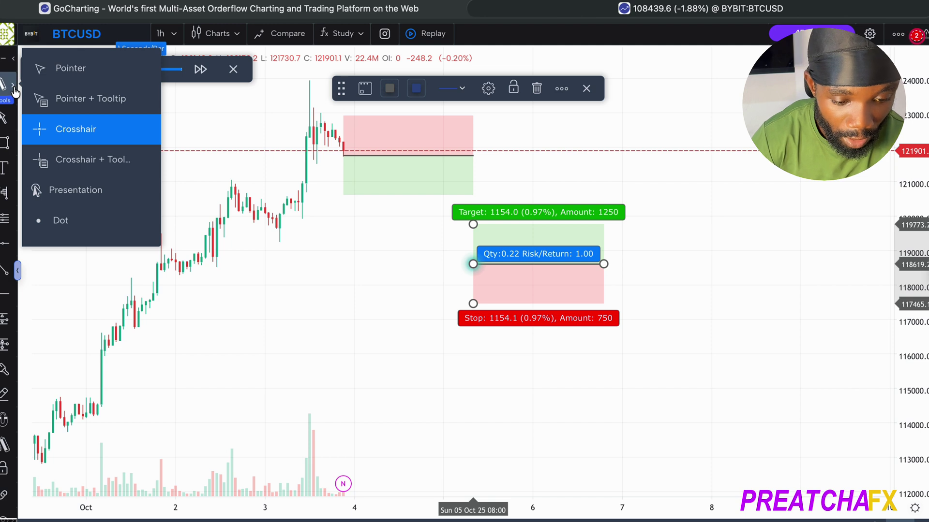
{"action": "left_click", "coordinate": [58, 68]}
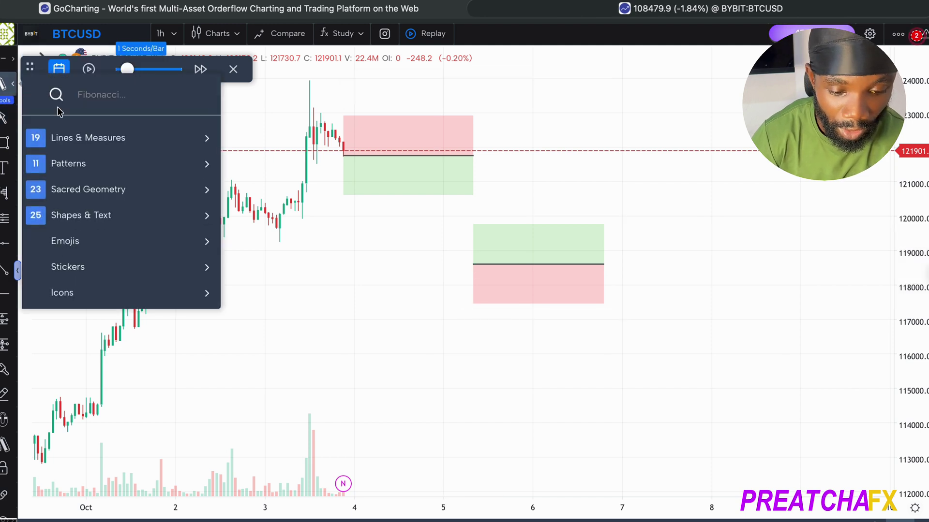
{"action": "left_click", "coordinate": [5, 269]}
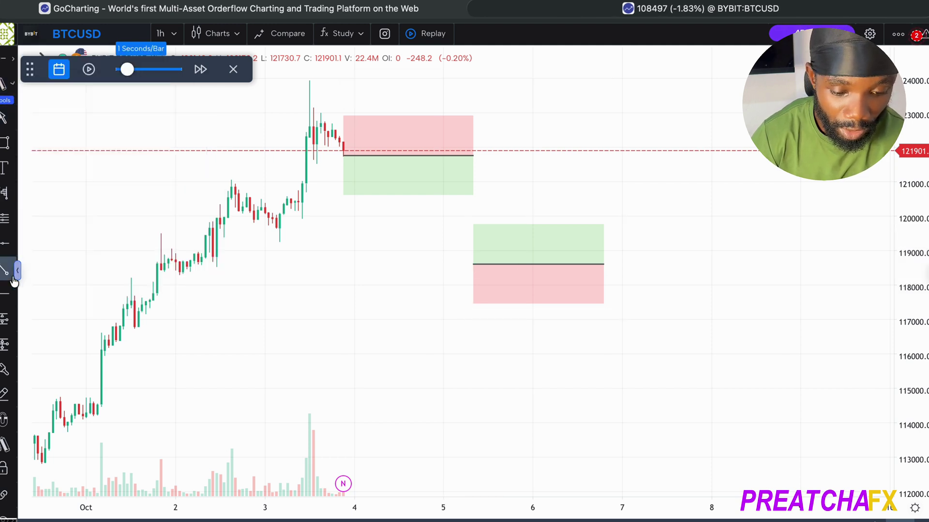
{"action": "left_click", "coordinate": [261, 344]}
{"action": "left_click", "coordinate": [489, 354]}
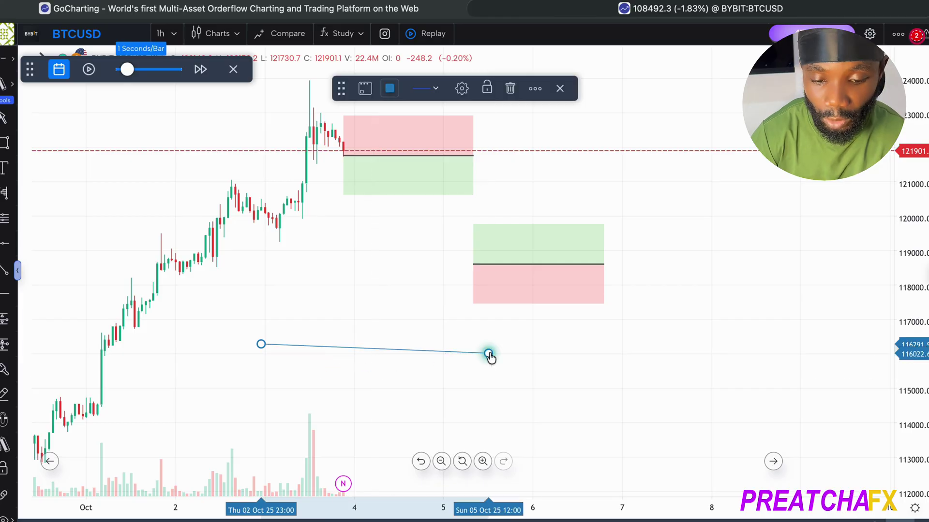
{"action": "left_click", "coordinate": [521, 319]}
{"action": "scroll", "coordinate": [520, 320], "scroll_direction": "down", "scroll_amount": 1}
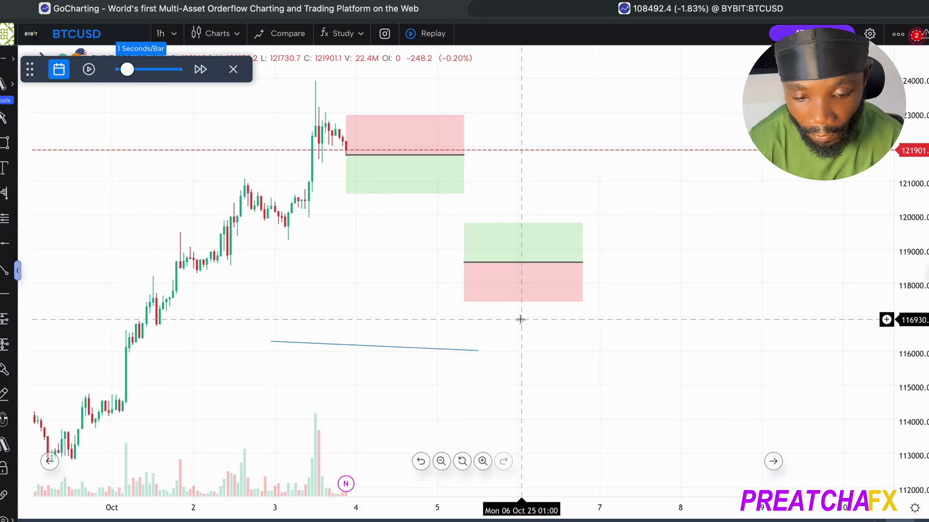
{"action": "scroll", "coordinate": [520, 320], "scroll_direction": "down", "scroll_amount": 2}
{"action": "scroll", "coordinate": [521, 320], "scroll_direction": "left", "scroll_amount": 3}
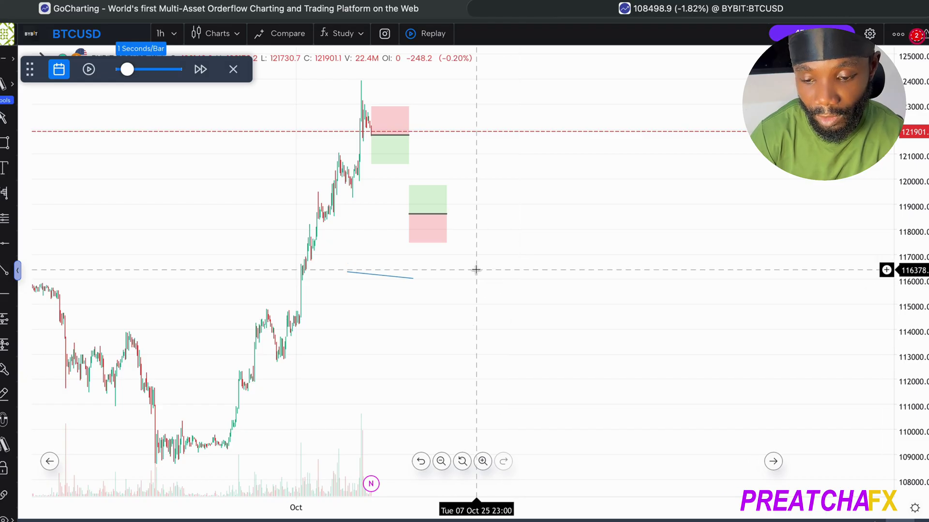
{"action": "scroll", "coordinate": [477, 268], "scroll_direction": "up", "scroll_amount": 3}
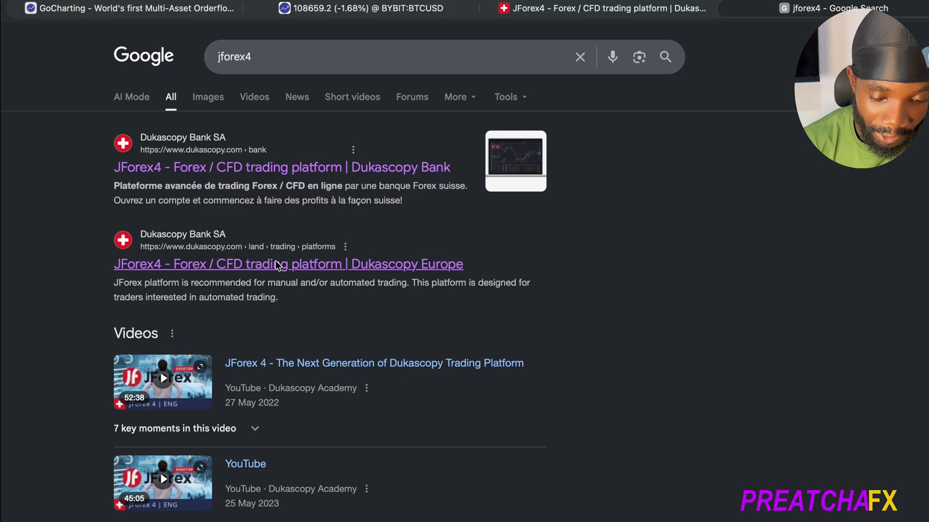
Open the Dukascopy Europe JForex4 page from the search results and look through its features and platform download options
{"action": "scroll", "coordinate": [276, 265], "scroll_direction": "down", "scroll_amount": 3}
{"action": "scroll", "coordinate": [276, 265], "scroll_direction": "up", "scroll_amount": 3}
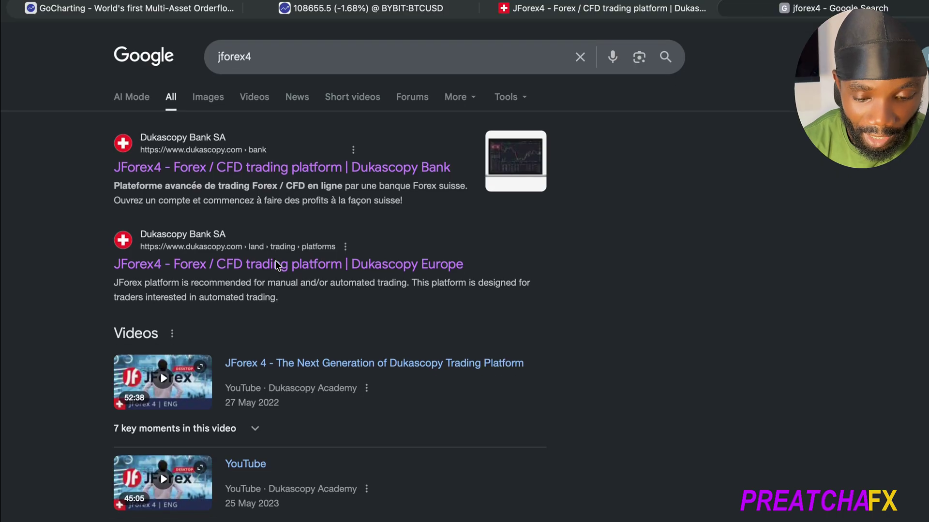
{"action": "left_click", "coordinate": [277, 265]}
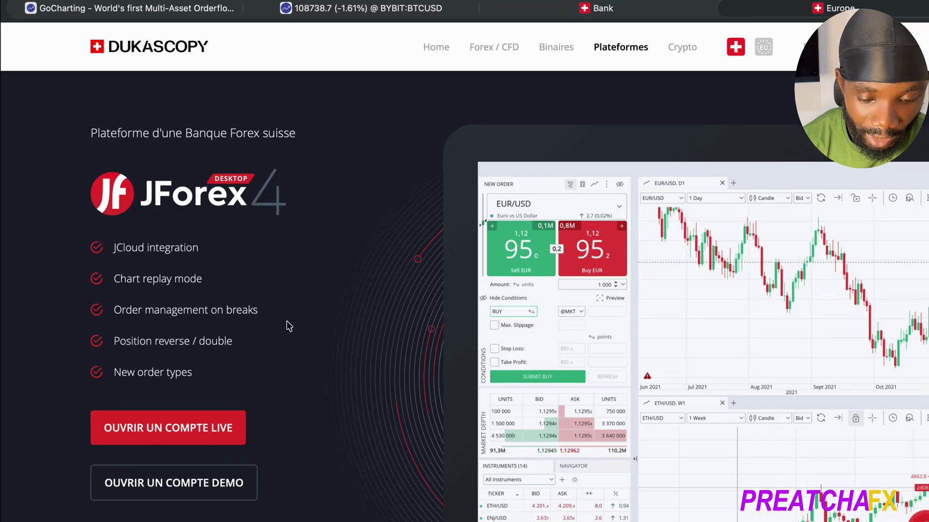
{"action": "scroll", "coordinate": [286, 321], "scroll_direction": "down", "scroll_amount": 3}
{"action": "scroll", "coordinate": [286, 321], "scroll_direction": "down", "scroll_amount": 12}
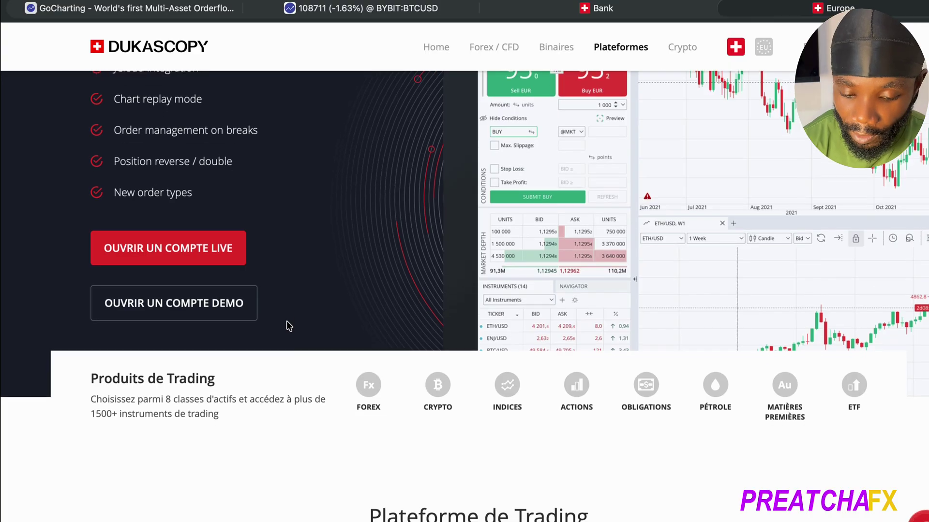
{"action": "scroll", "coordinate": [286, 321], "scroll_direction": "down", "scroll_amount": 12}
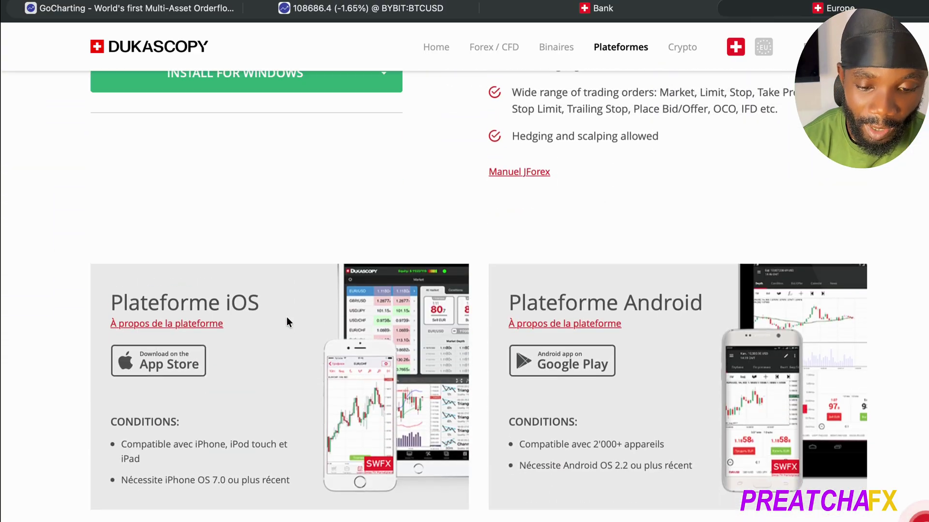
{"action": "scroll", "coordinate": [374, 278], "scroll_direction": "up", "scroll_amount": 4}
{"action": "left_click", "coordinate": [383, 239]}
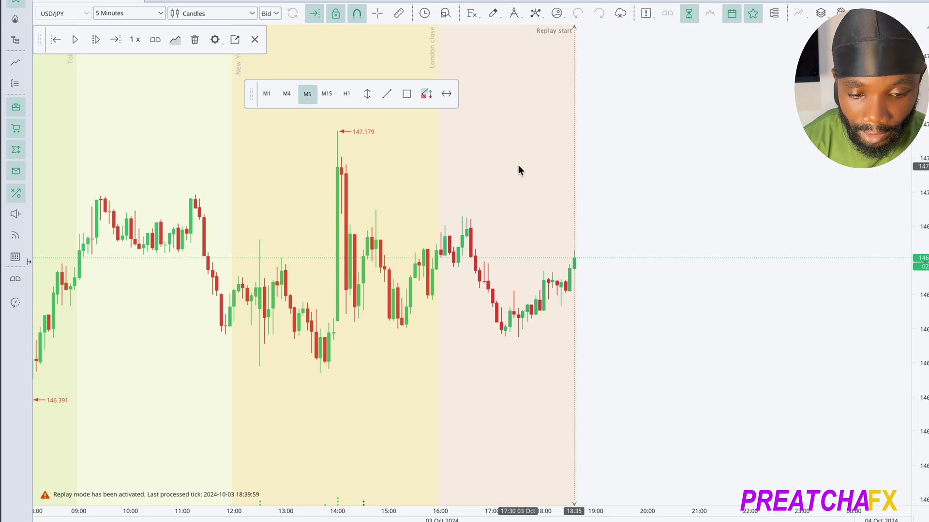
In JForex4, restart replay mode on the USD/JPY 5-minute chart from 21 October 2024
{"action": "scroll", "coordinate": [518, 167], "scroll_direction": "down", "scroll_amount": 5}
{"action": "scroll", "coordinate": [518, 167], "scroll_direction": "up", "scroll_amount": 2}
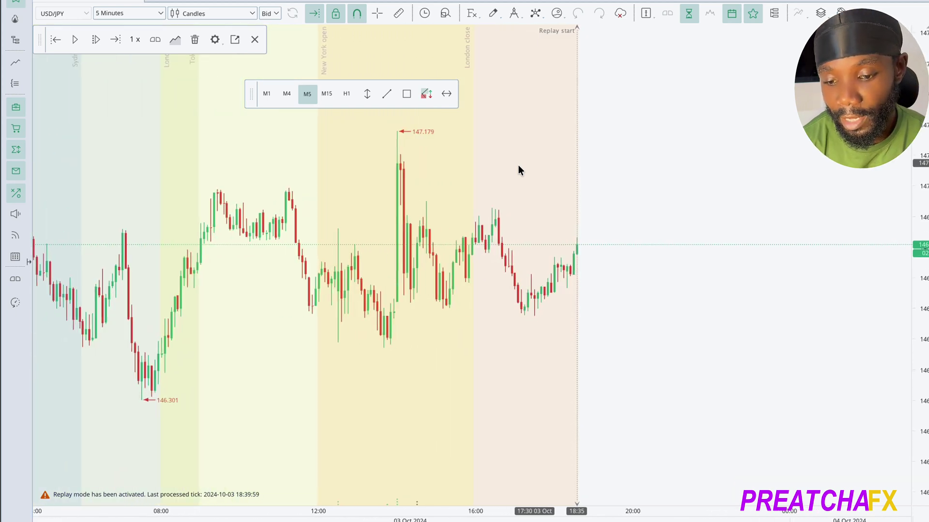
{"action": "left_click", "coordinate": [687, 19]}
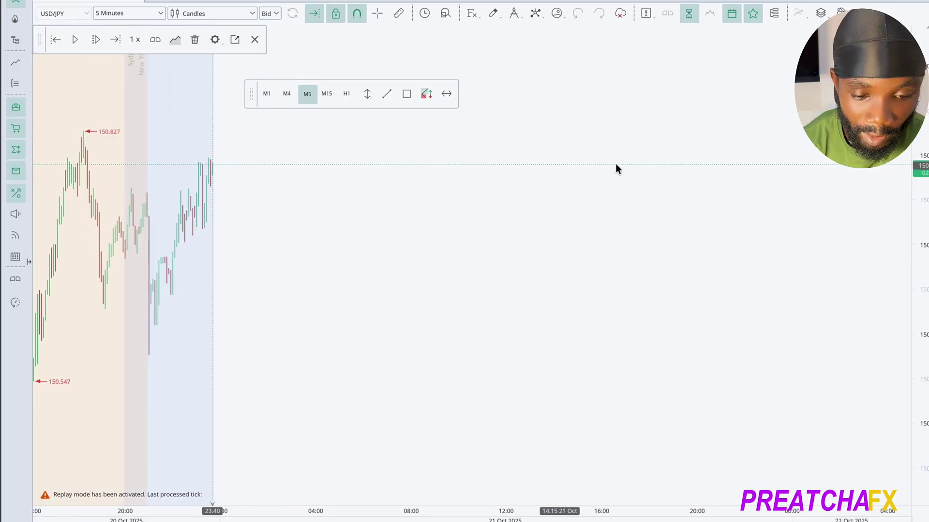
{"action": "left_click", "coordinate": [58, 41]}
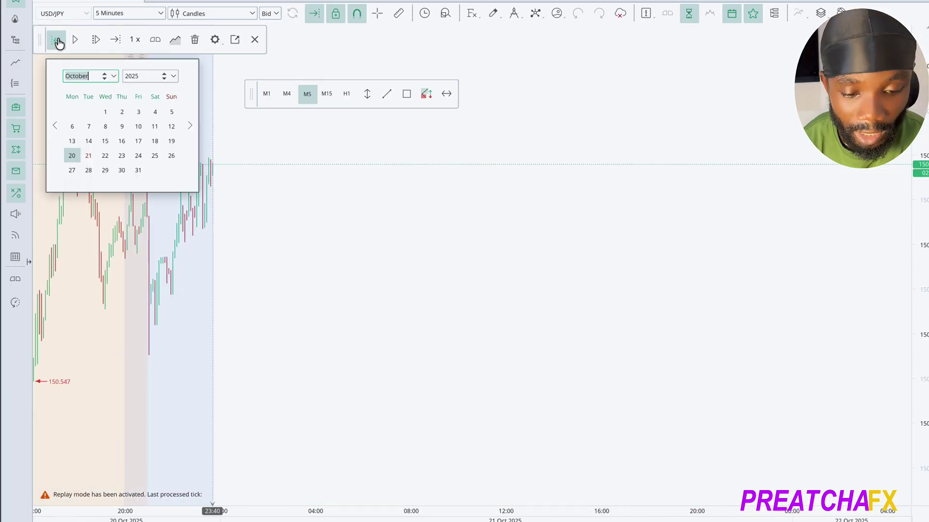
{"action": "left_click", "coordinate": [164, 76]}
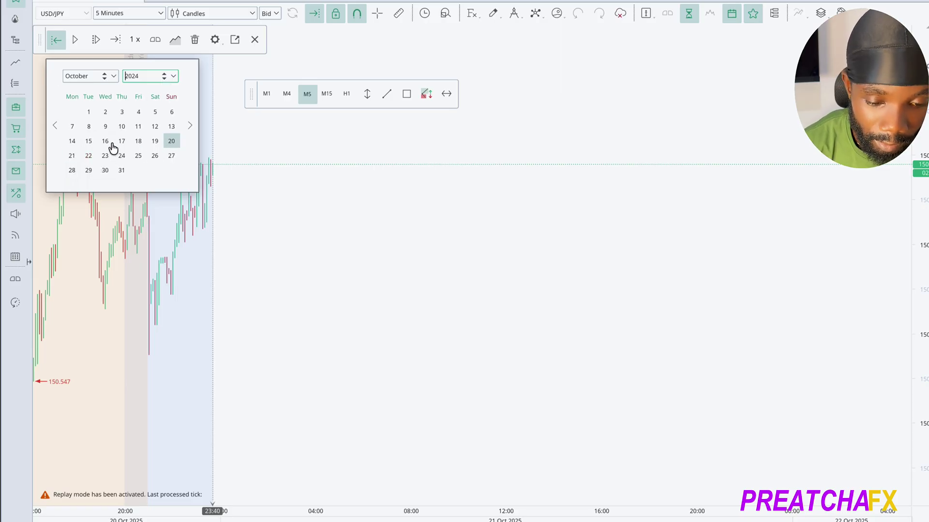
{"action": "left_click", "coordinate": [72, 157]}
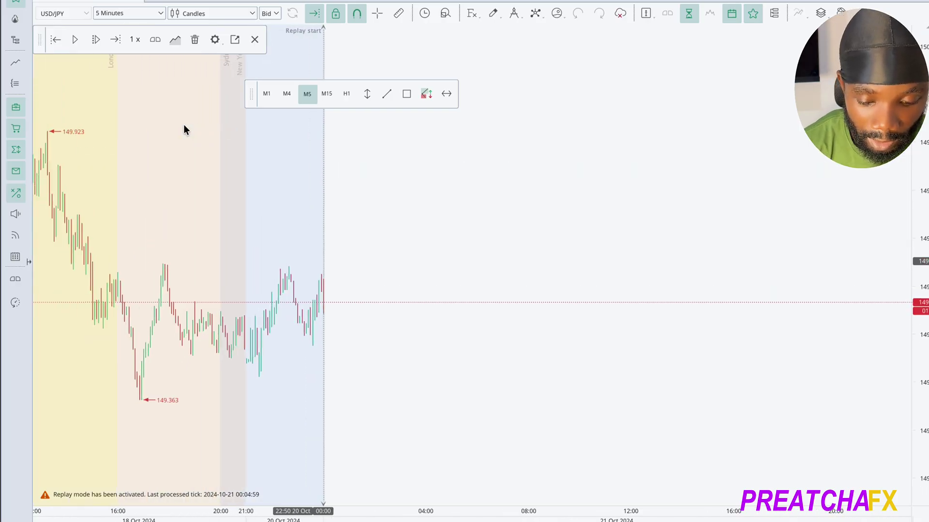
Review the list of available chart drawing tools, including Trend Line and Risk/Reward, and close it
{"action": "scroll", "coordinate": [321, 175], "scroll_direction": "up", "scroll_amount": 5}
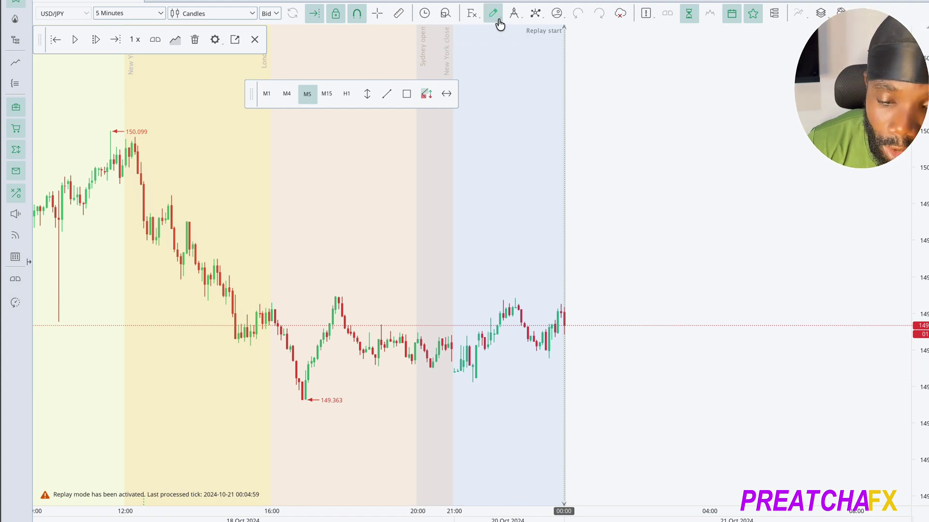
{"action": "left_click", "coordinate": [496, 16]}
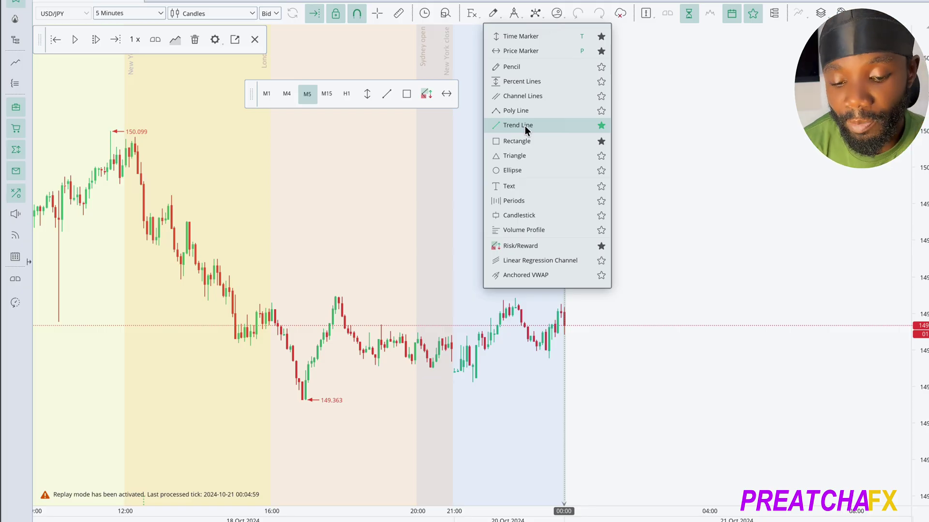
{"action": "left_click", "coordinate": [430, 96]}
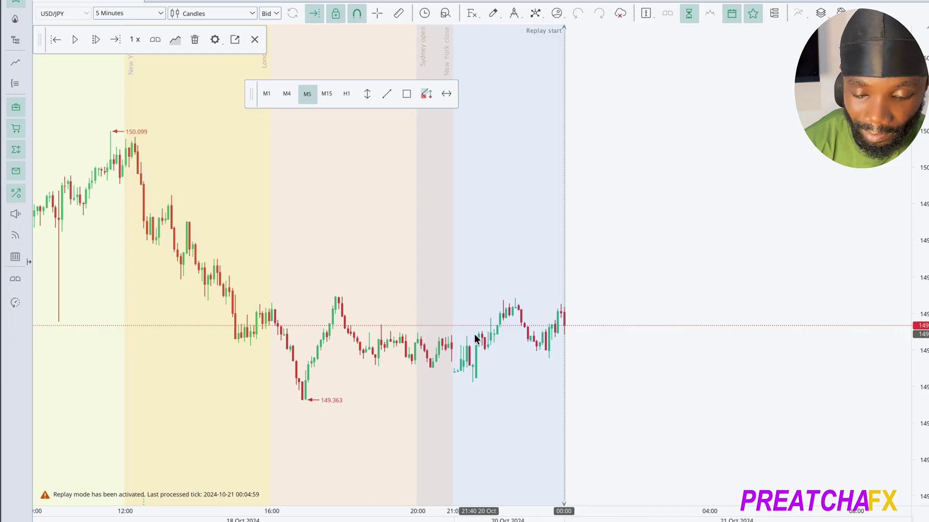
Play the USD/JPY replay and set its speed to 5x
{"action": "left_click", "coordinate": [78, 41]}
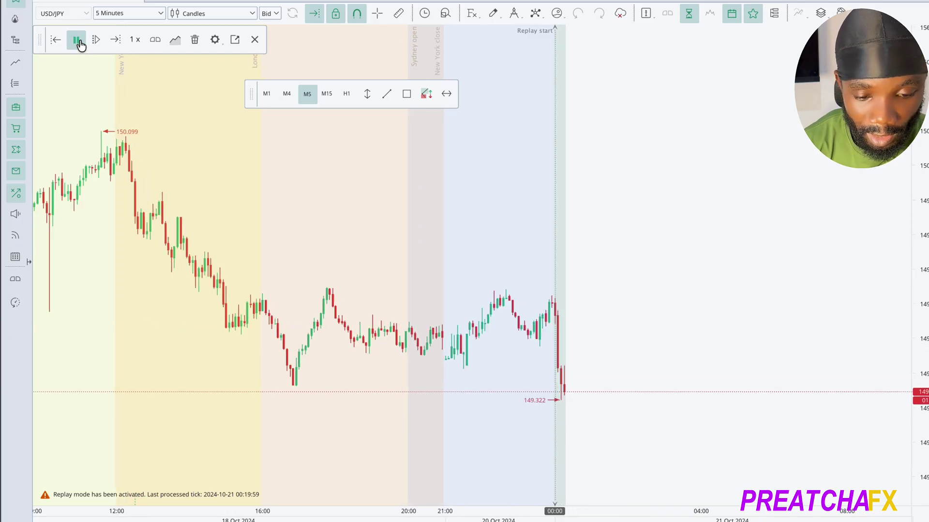
{"action": "left_click", "coordinate": [135, 40]}
{"action": "left_click", "coordinate": [143, 102]}
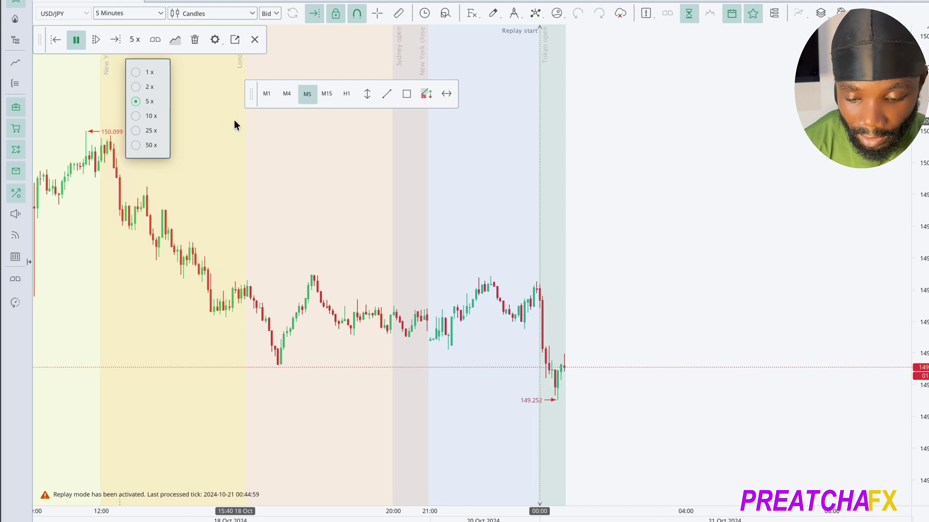
{"action": "left_click", "coordinate": [242, 128]}
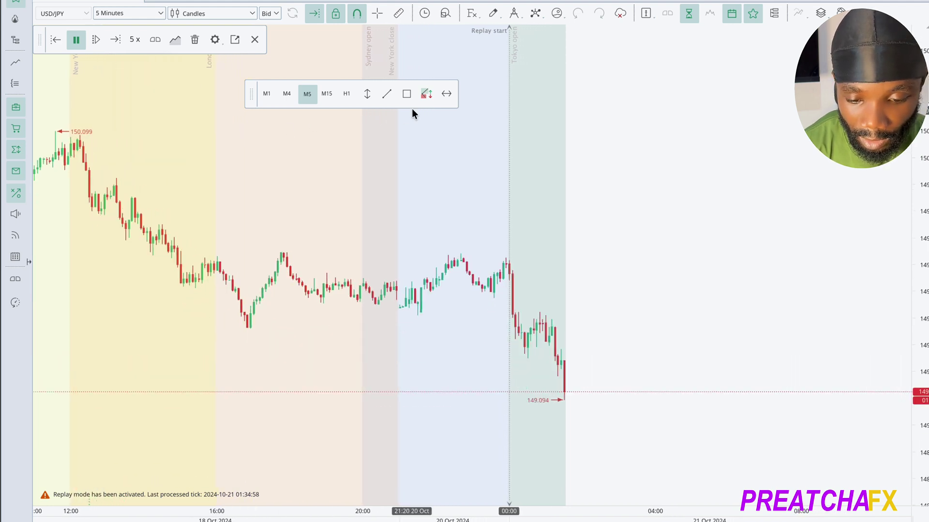
{"action": "left_click", "coordinate": [387, 94]}
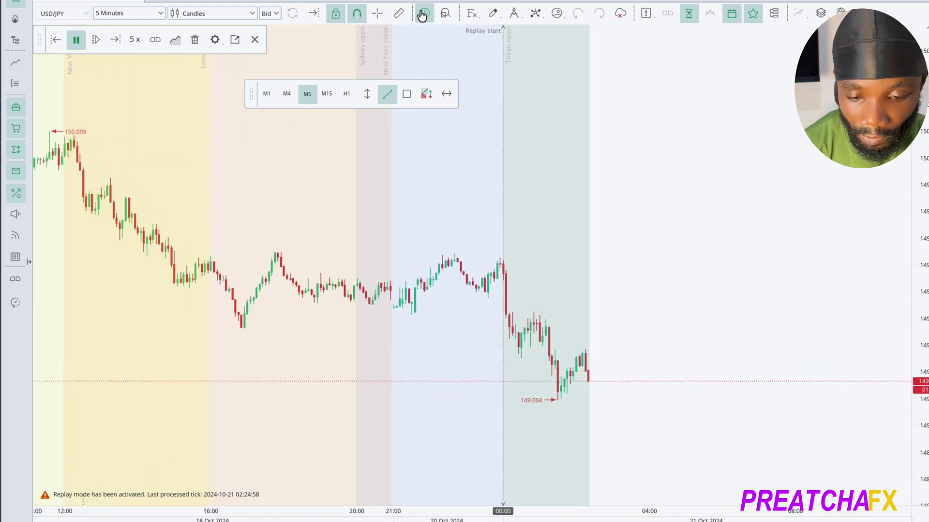
{"action": "left_click", "coordinate": [473, 15]}
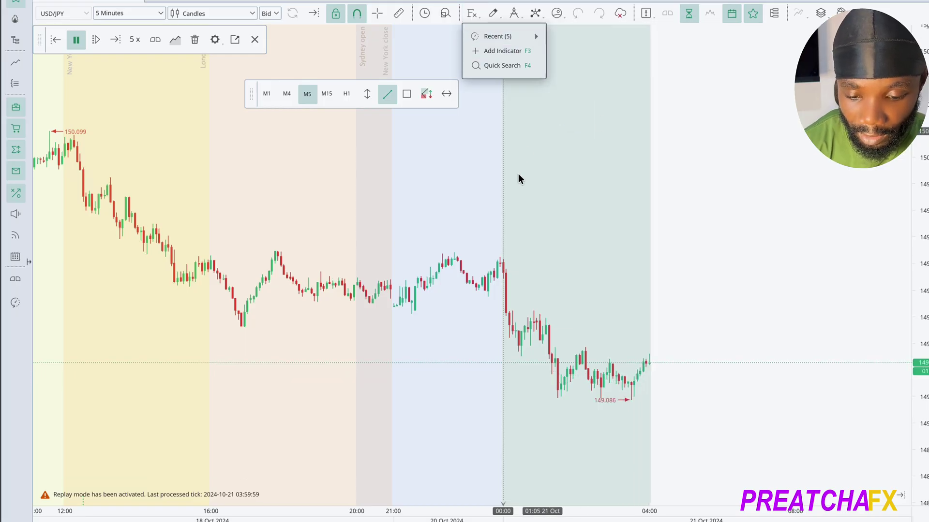
{"action": "left_click", "coordinate": [94, 52]}
{"action": "scroll", "coordinate": [416, 195], "scroll_direction": "down", "scroll_amount": 3}
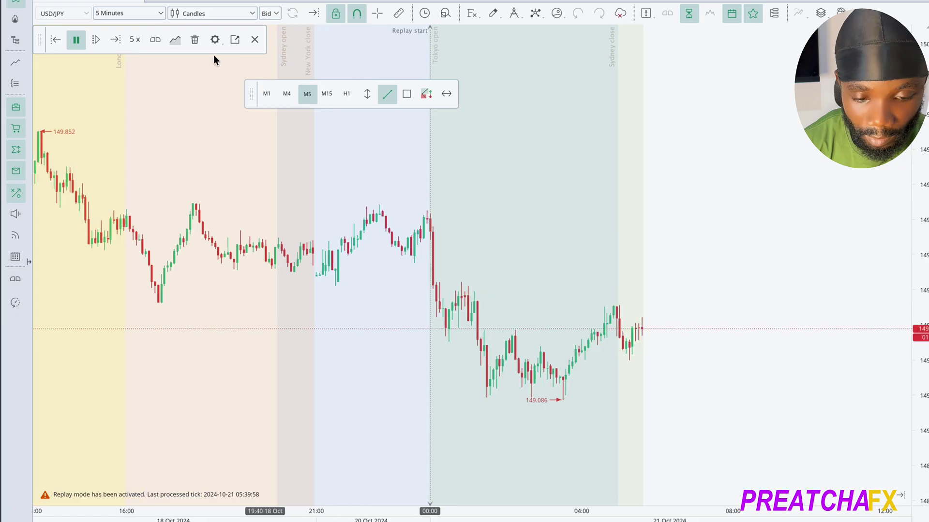
Pause the replay and draw a risk/reward box above the last candle's high, spanning 02:15 to 05:55 on 21 October
{"action": "left_click", "coordinate": [76, 40]}
{"action": "left_click", "coordinate": [426, 94]}
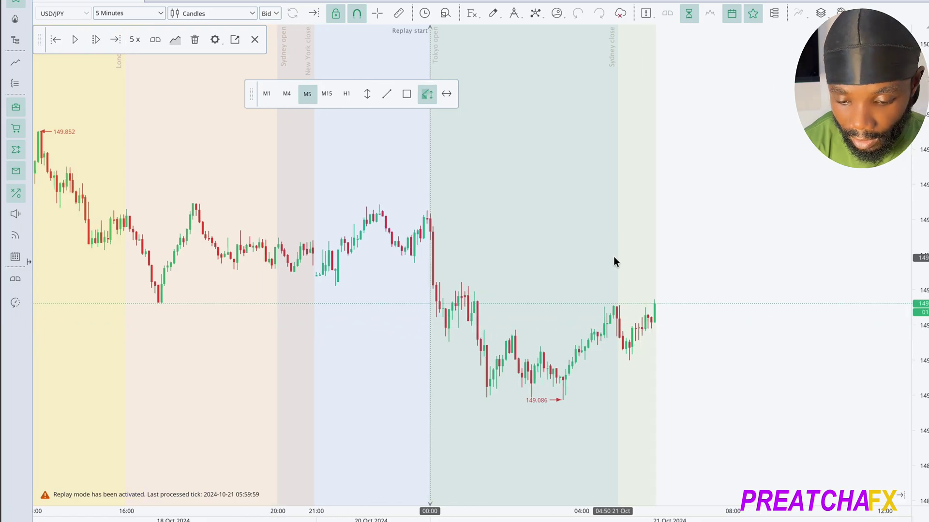
{"action": "mouse_move", "coordinate": [655, 303]}
{"action": "left_mouse_down"}
{"action": "mouse_move", "coordinate": [533, 242]}
{"action": "mouse_move", "coordinate": [513, 206]}
{"action": "left_mouse_up"}
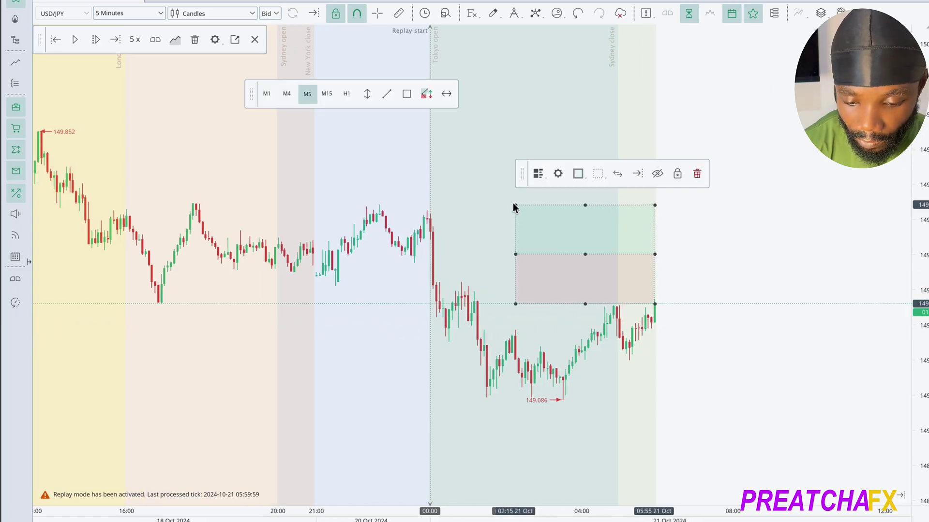
Resize the risk/reward box to start at 00:10 on 21 October, with a much taller stop-loss zone and a slightly lower entry
{"action": "left_click_drag", "start_coordinate": [585, 304], "coordinate": [584, 458]}
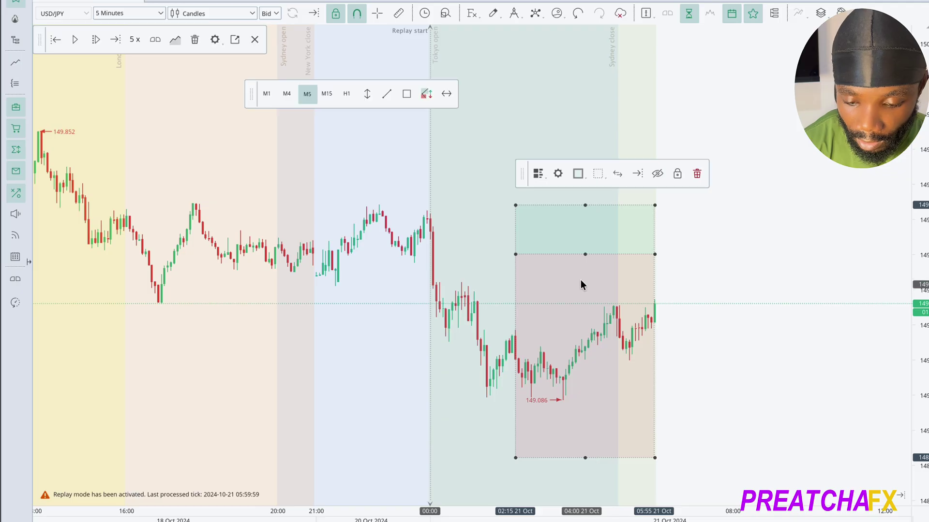
{"action": "left_click_drag", "start_coordinate": [585, 254], "coordinate": [582, 278]}
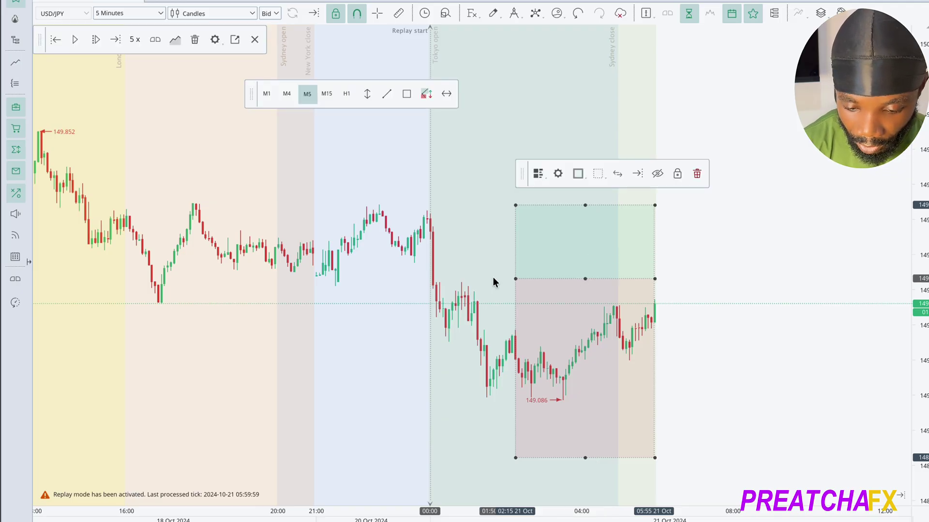
{"action": "left_click_drag", "start_coordinate": [515, 278], "coordinate": [436, 282]}
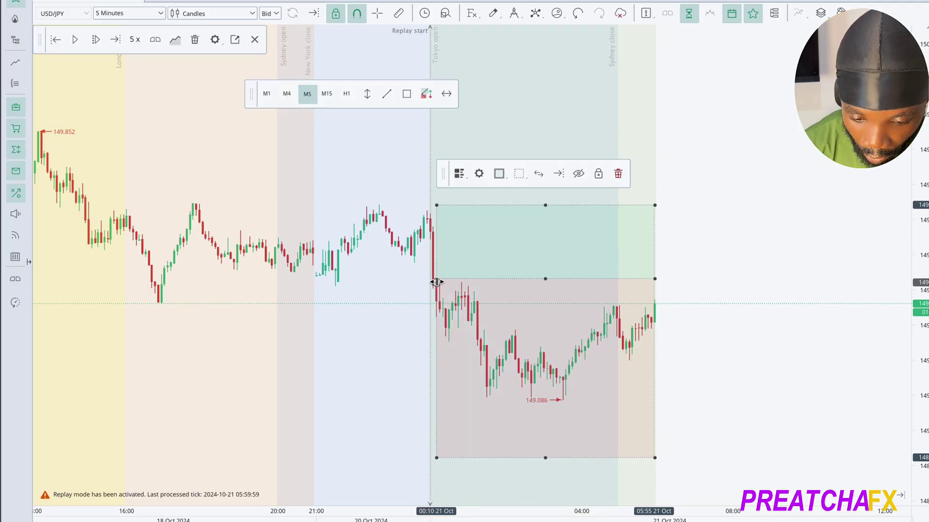
Reverse the risk/reward box to a short position and switch it back to long
{"action": "left_click", "coordinate": [539, 176]}
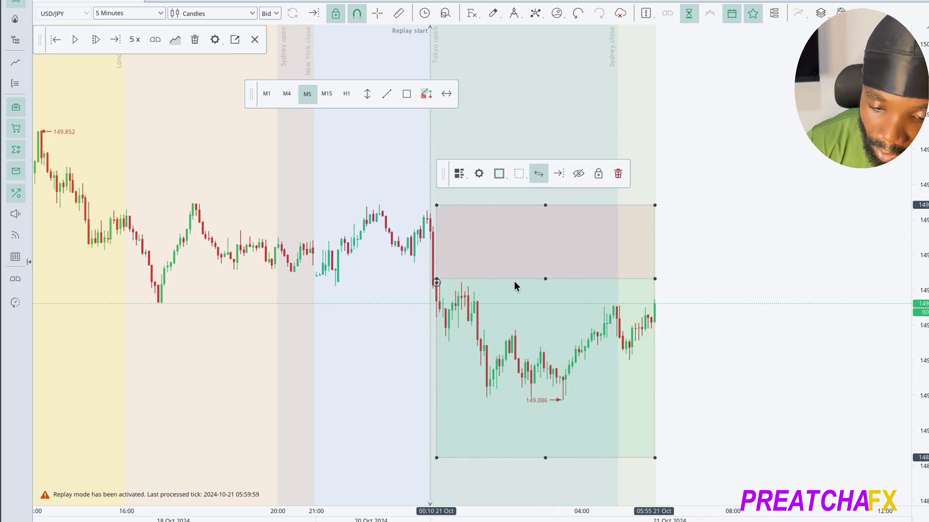
{"action": "scroll", "coordinate": [545, 392], "scroll_direction": "down", "scroll_amount": 1}
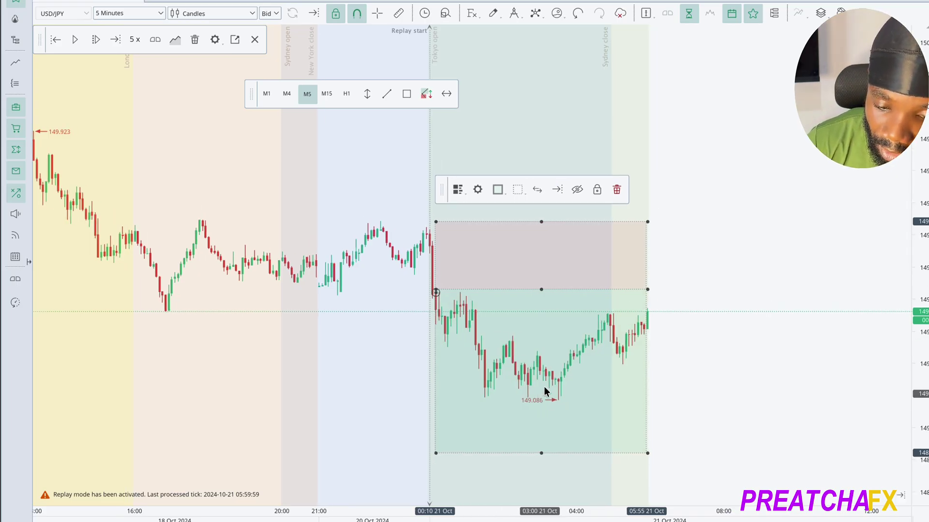
{"action": "left_click", "coordinate": [537, 190]}
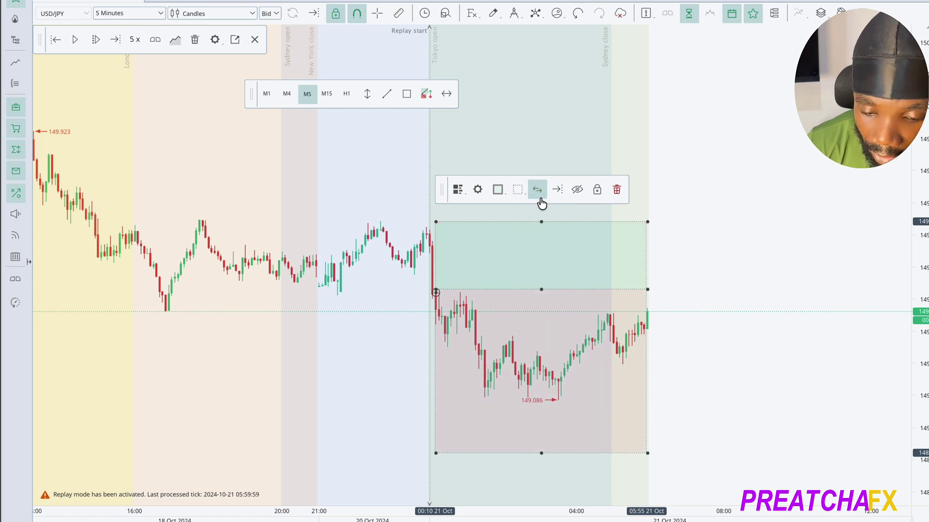
Adjust the long risk/reward box to about 67.2 points take profit and 28.6 points stop loss, starting at 23:55 on 20 October
{"action": "left_click_drag", "start_coordinate": [542, 222], "coordinate": [541, 74]}
{"action": "left_click_drag", "start_coordinate": [539, 454], "coordinate": [552, 318]}
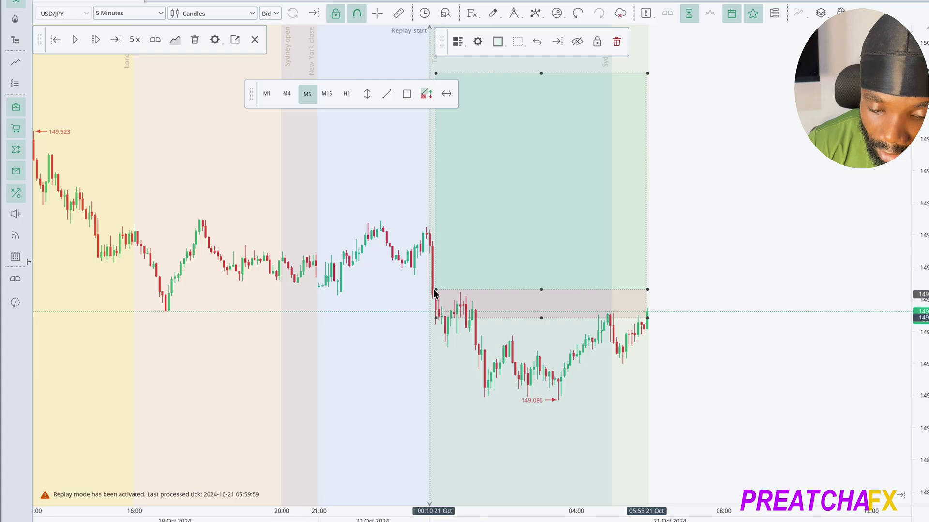
{"action": "left_click_drag", "start_coordinate": [434, 291], "coordinate": [543, 300]}
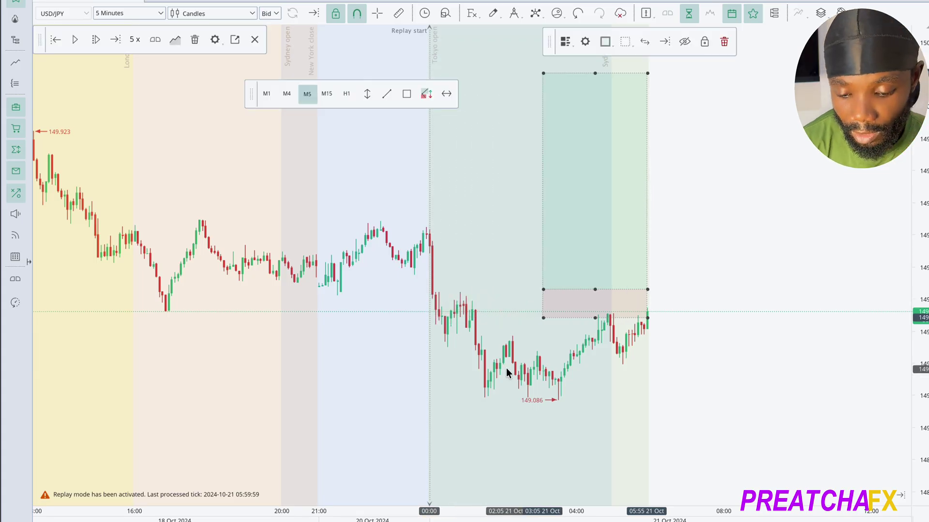
{"action": "left_click_drag", "start_coordinate": [542, 291], "coordinate": [426, 290]}
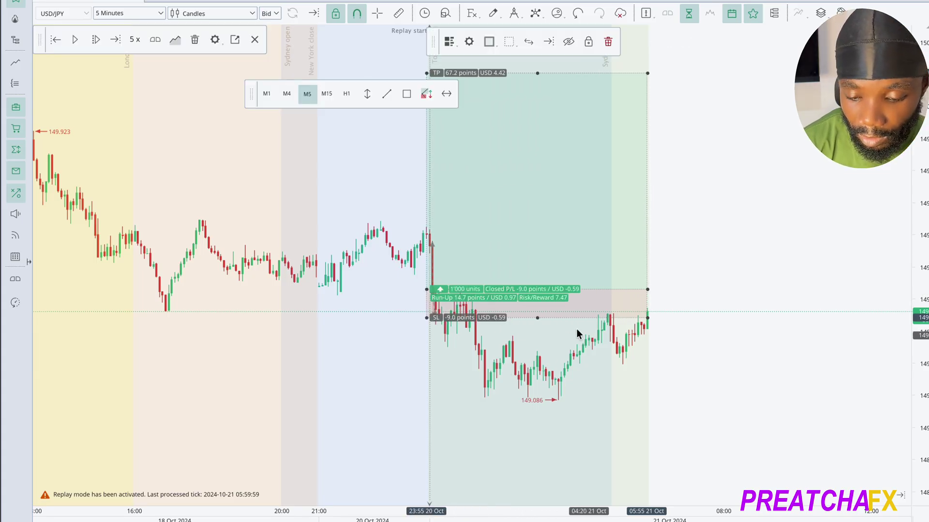
{"action": "left_click_drag", "start_coordinate": [537, 318], "coordinate": [539, 381]}
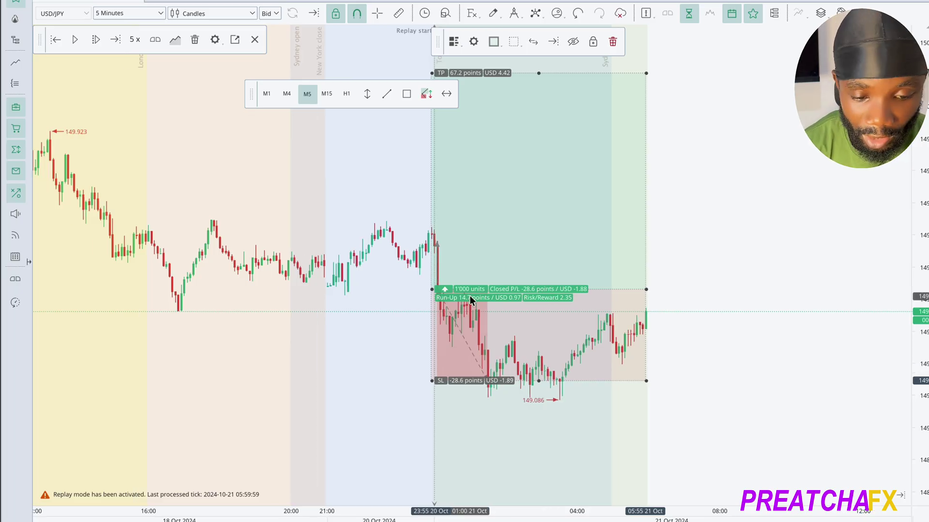
{"action": "scroll", "coordinate": [343, 269], "scroll_direction": "up", "scroll_amount": 1}
{"action": "scroll", "coordinate": [344, 269], "scroll_direction": "down", "scroll_amount": 1}
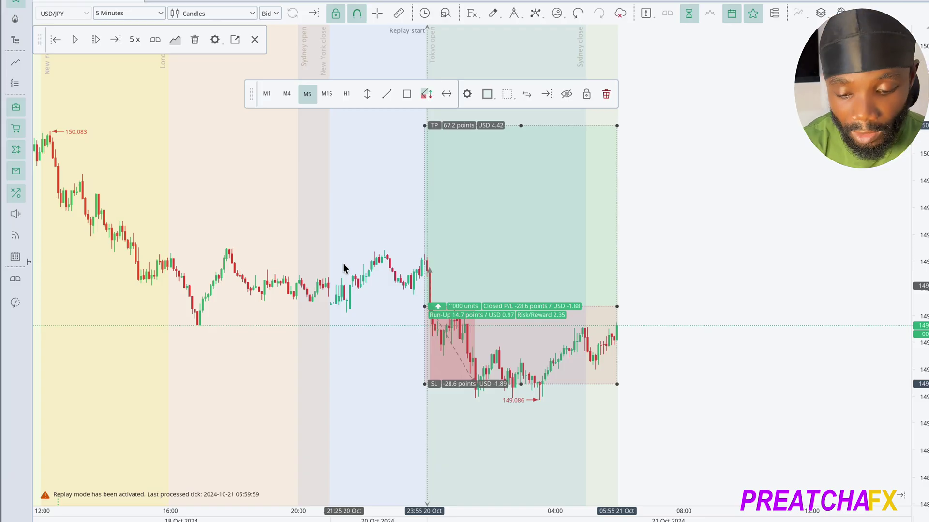
{"action": "scroll", "coordinate": [325, 262], "scroll_direction": "down", "scroll_amount": 1}
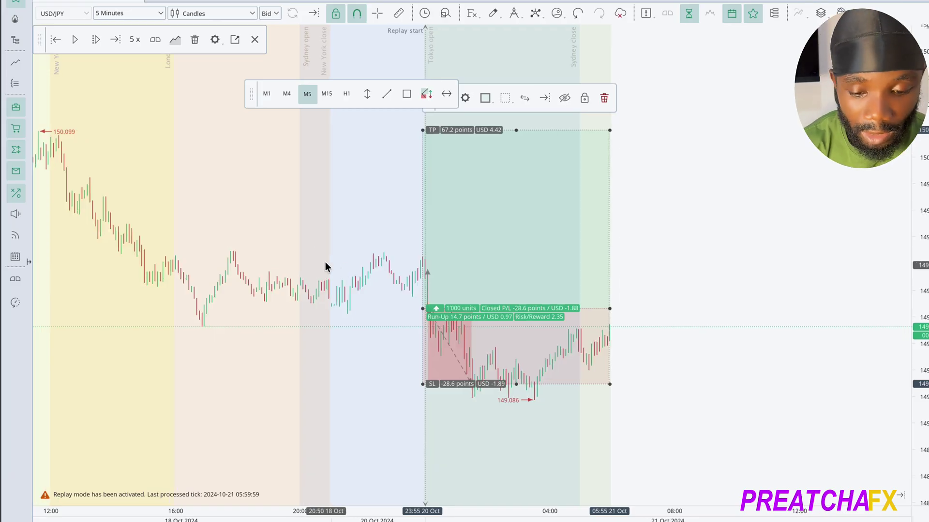
{"action": "scroll", "coordinate": [325, 262], "scroll_direction": "up", "scroll_amount": 2}
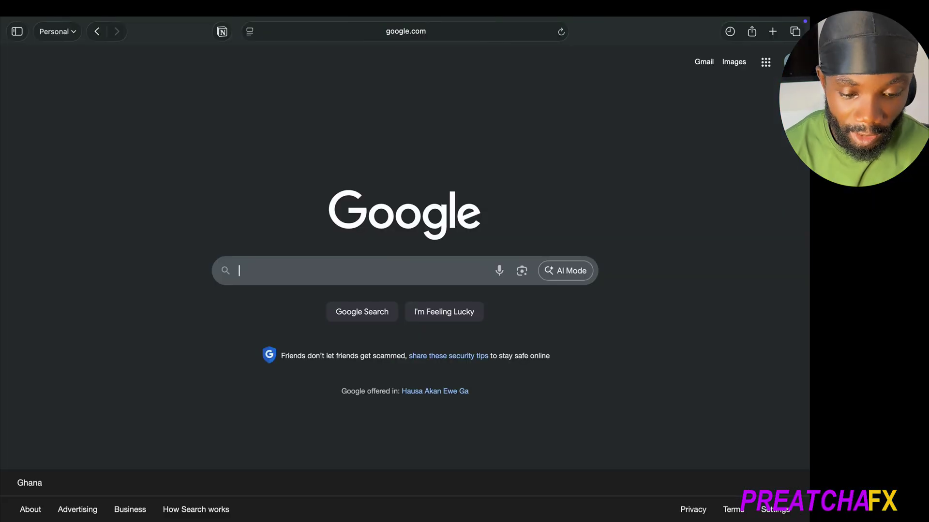
Search Google for tradercasa, open the Traders Casa website and go to its sign-in
{"action": "type", "text": "TRAd"}
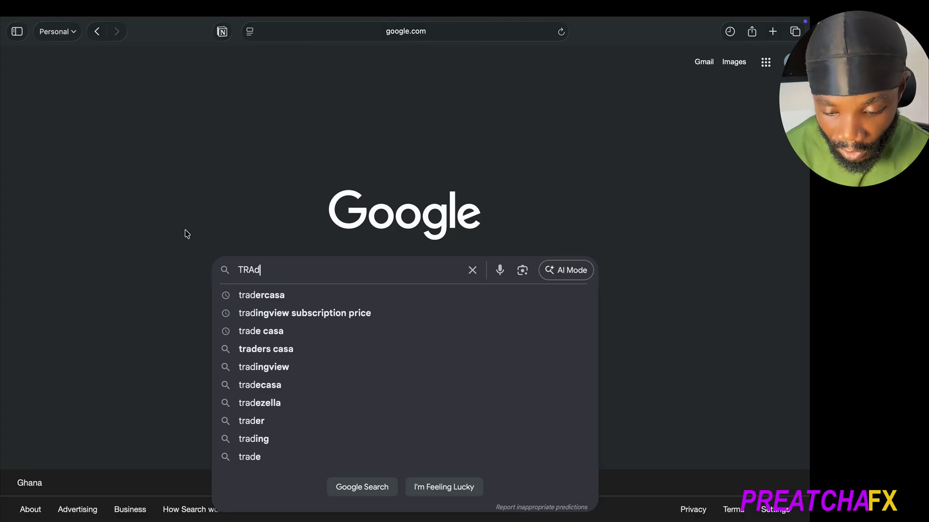
{"action": "left_click", "coordinate": [268, 296]}
{"action": "left_click", "coordinate": [150, 237]}
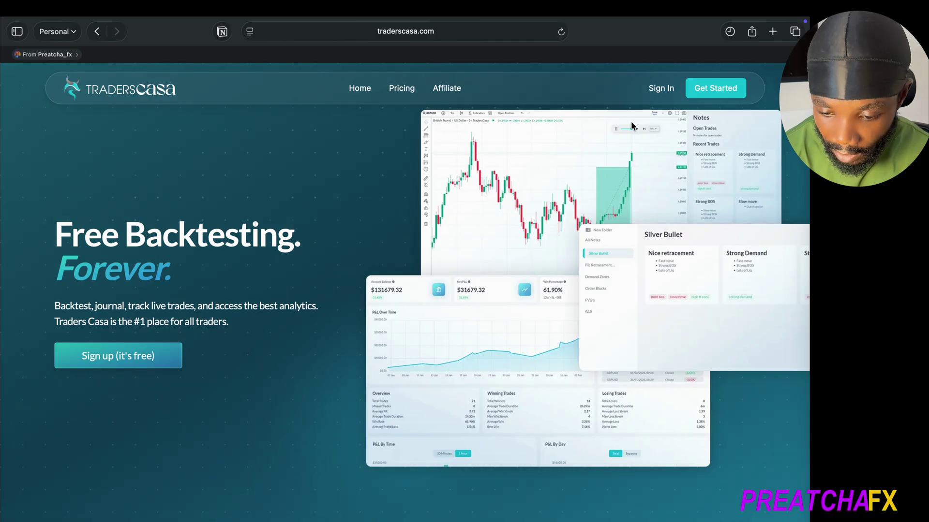
{"action": "left_click", "coordinate": [661, 90]}
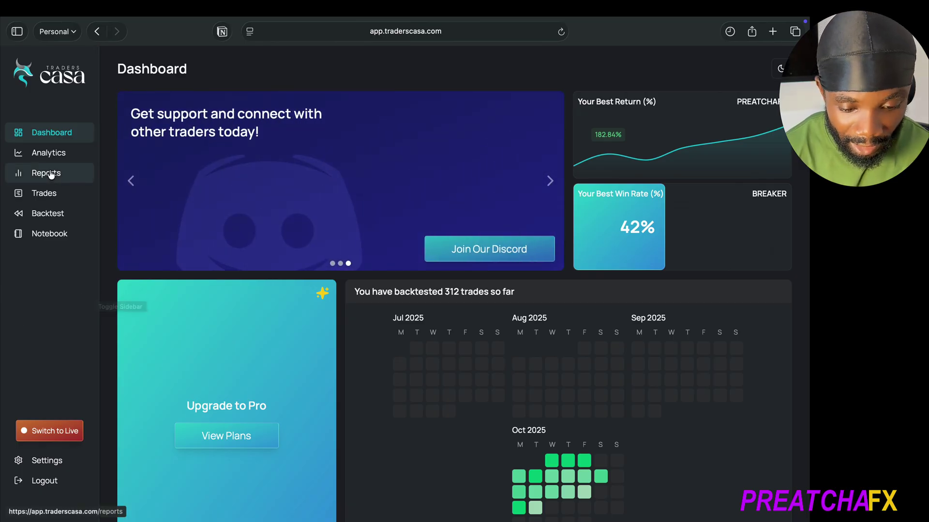
Look through the Traders Casa analytics, reports and trades pages, and return to the dashboard
{"action": "left_click", "coordinate": [54, 155]}
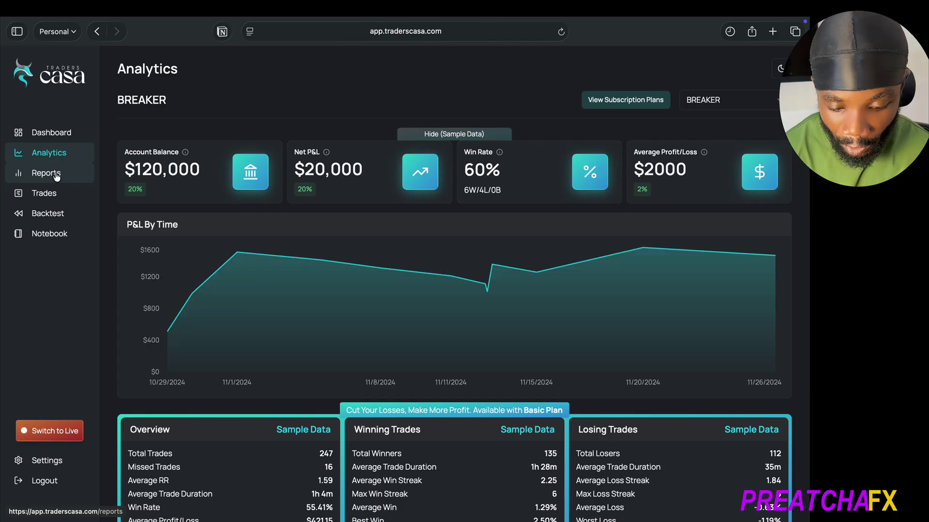
{"action": "left_click", "coordinate": [56, 175]}
{"action": "left_click", "coordinate": [52, 194]}
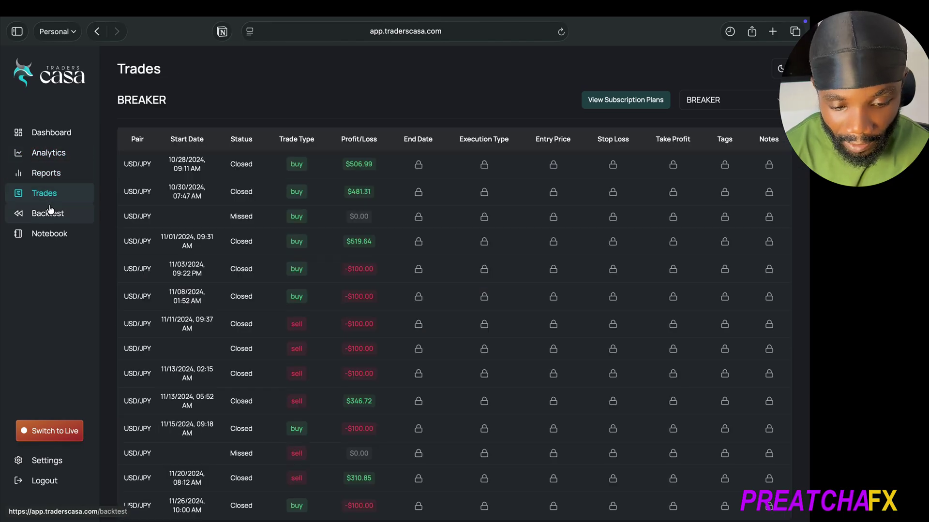
{"action": "scroll", "coordinate": [238, 289], "scroll_direction": "down", "scroll_amount": 1}
{"action": "scroll", "coordinate": [238, 290], "scroll_direction": "up", "scroll_amount": 2}
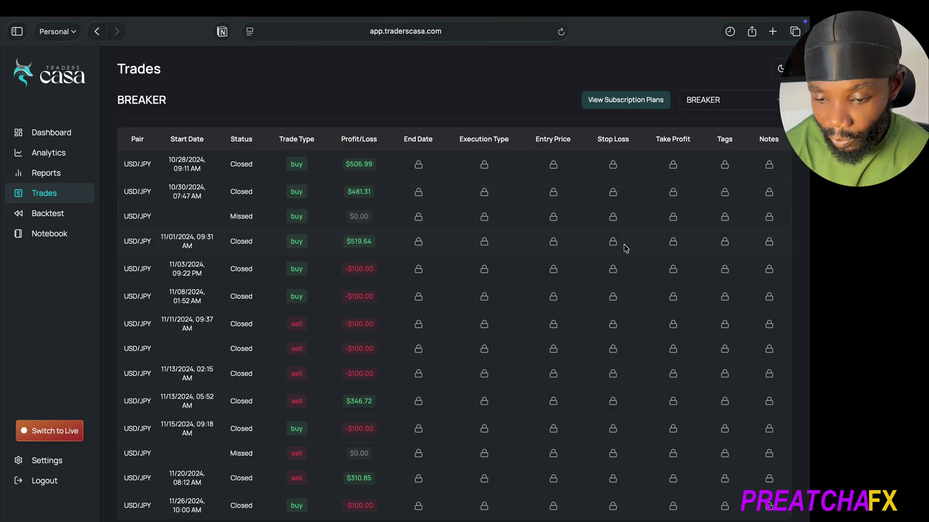
{"action": "scroll", "coordinate": [95, 234], "scroll_direction": "down", "scroll_amount": 1}
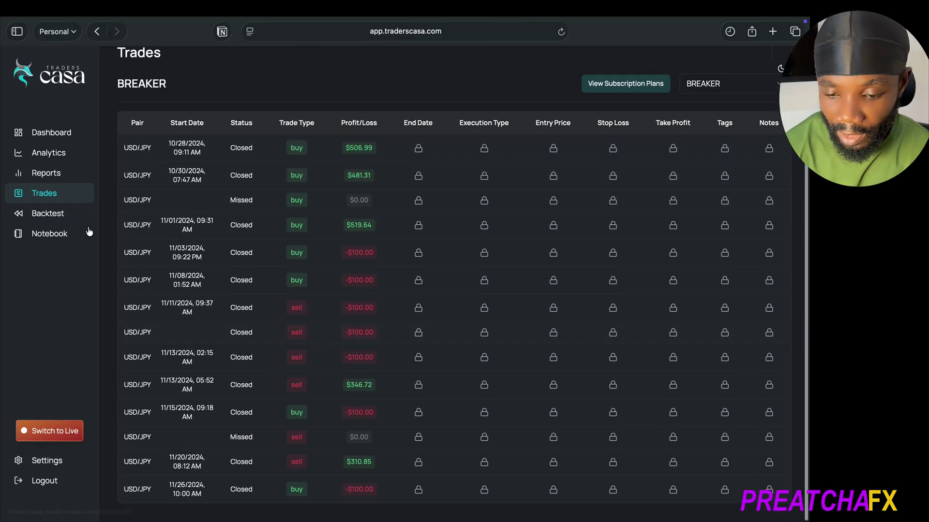
{"action": "left_click", "coordinate": [48, 132]}
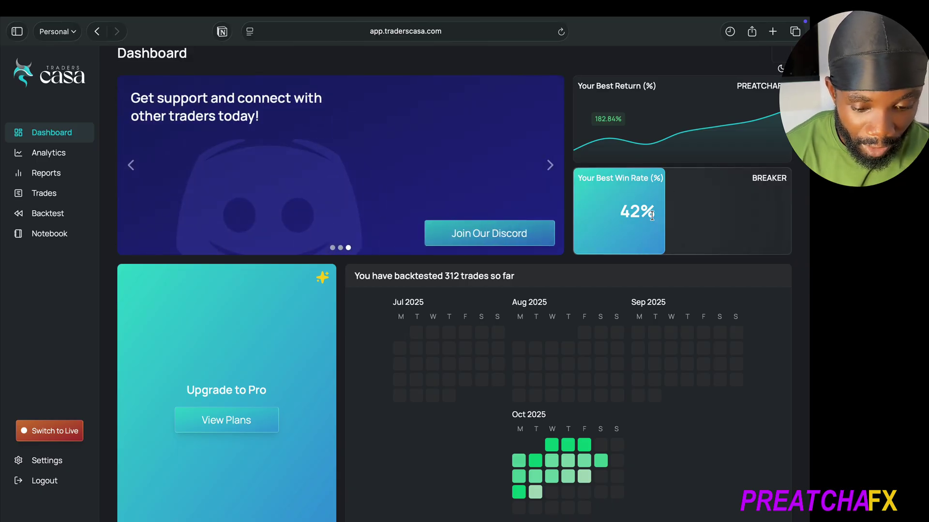
Open the BREAKER USDJPY session from the list of saved backtest sessions
{"action": "left_click", "coordinate": [58, 223]}
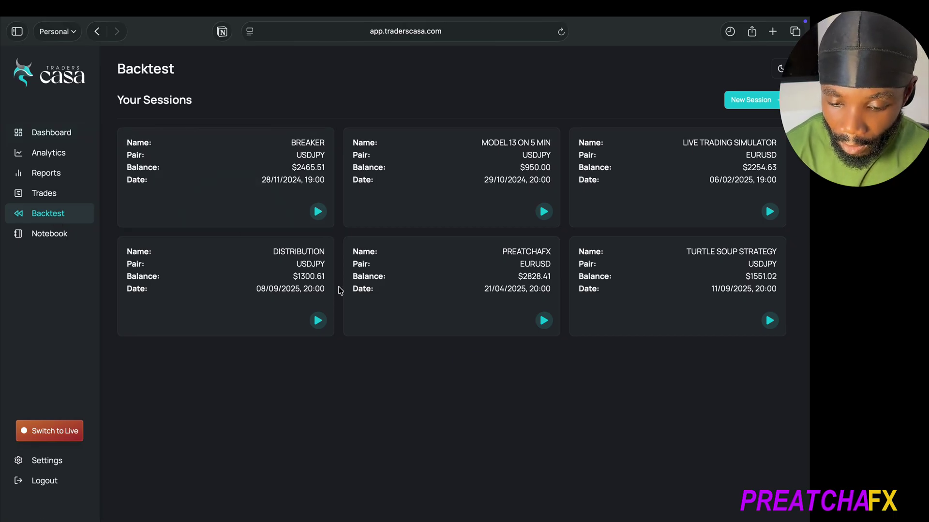
{"action": "mouse_move", "coordinate": [311, 313]}
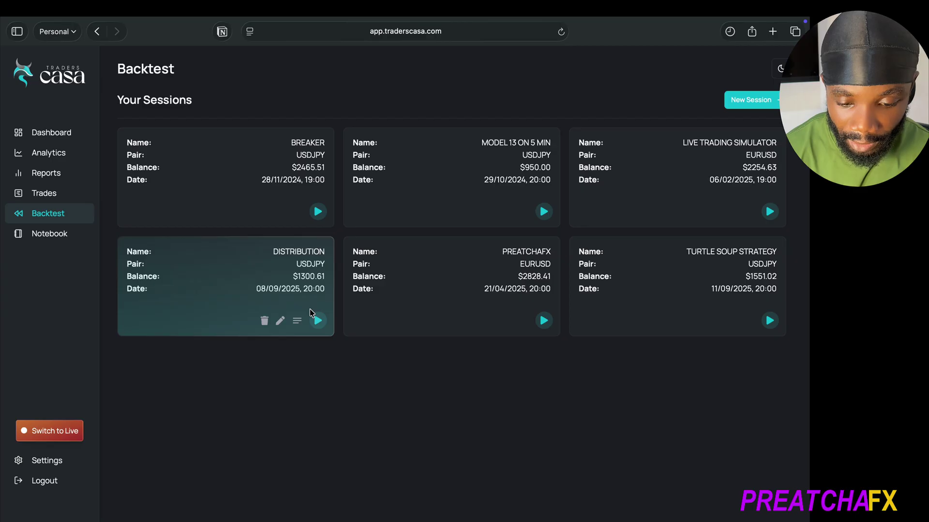
{"action": "mouse_move", "coordinate": [393, 294]}
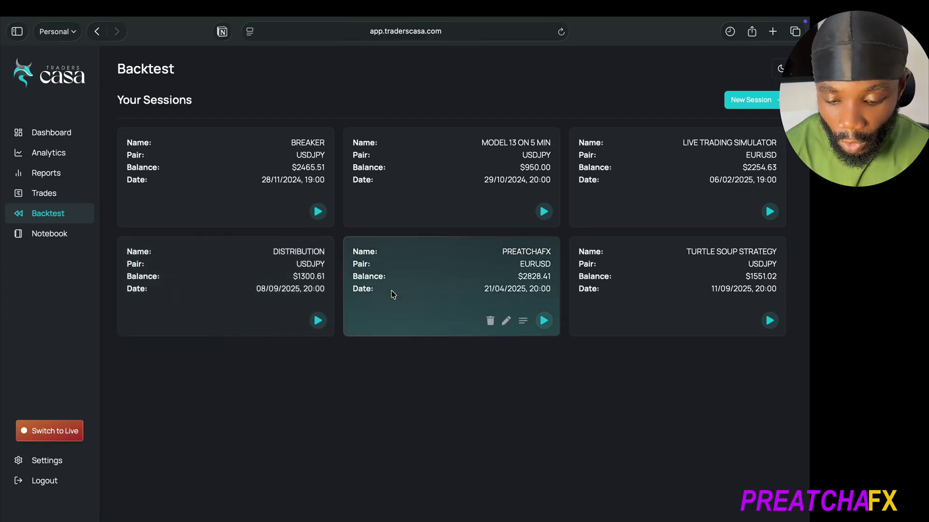
{"action": "left_click", "coordinate": [318, 211]}
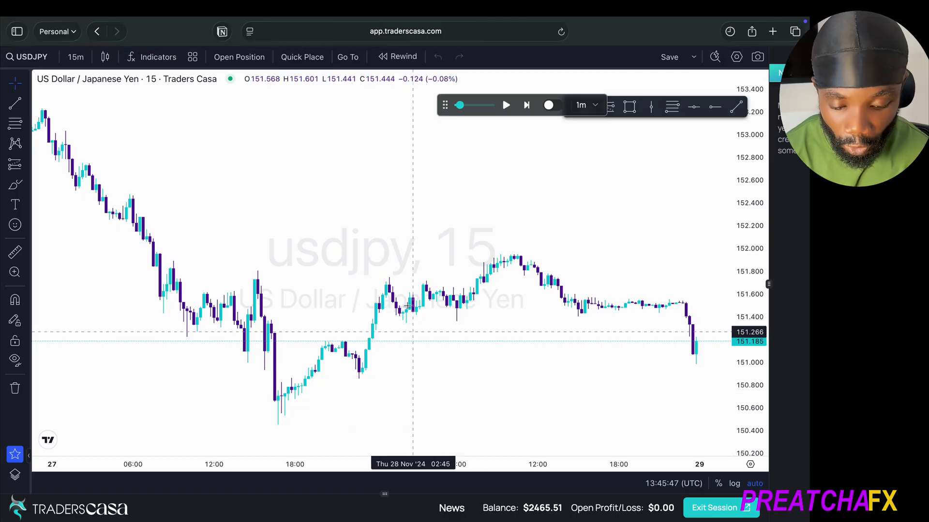
Draw a short position box from the latest candle with entry 151.163, stop 152.088 and target 150.833
{"action": "scroll", "coordinate": [408, 294], "scroll_direction": "down", "scroll_amount": 3}
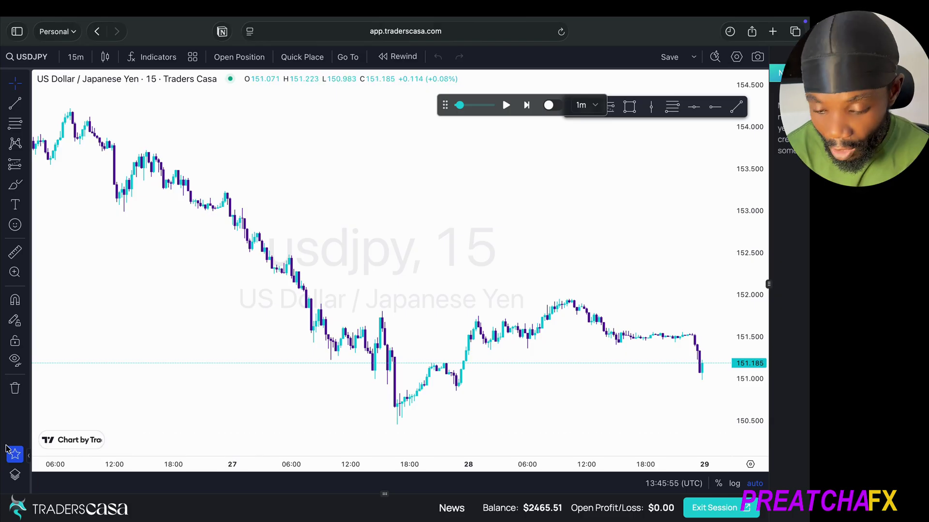
{"action": "scroll", "coordinate": [471, 365], "scroll_direction": "down", "scroll_amount": 3}
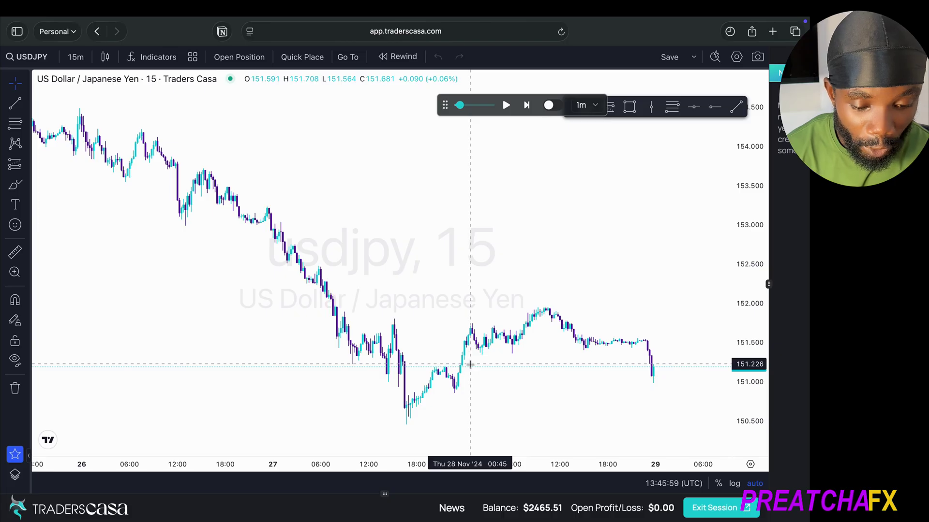
{"action": "scroll", "coordinate": [470, 363], "scroll_direction": "up", "scroll_amount": 3}
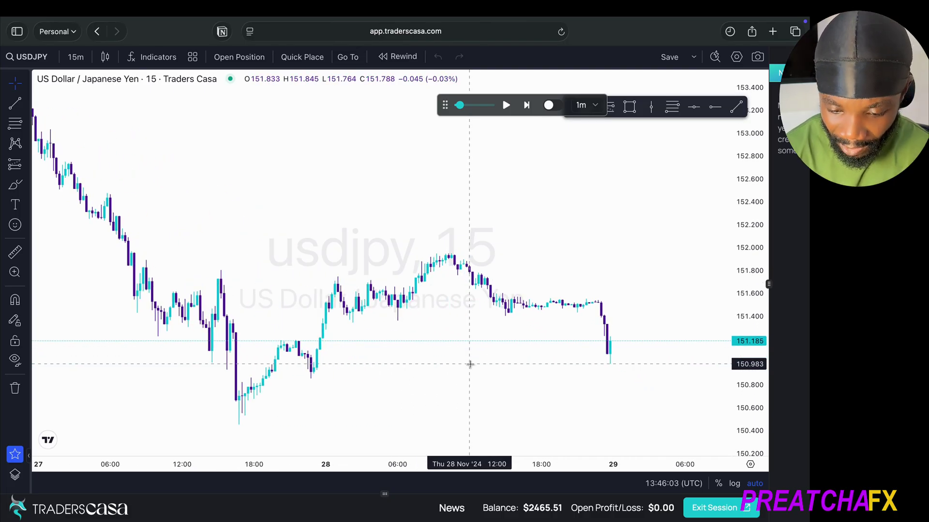
{"action": "scroll", "coordinate": [470, 364], "scroll_direction": "right", "scroll_amount": 5}
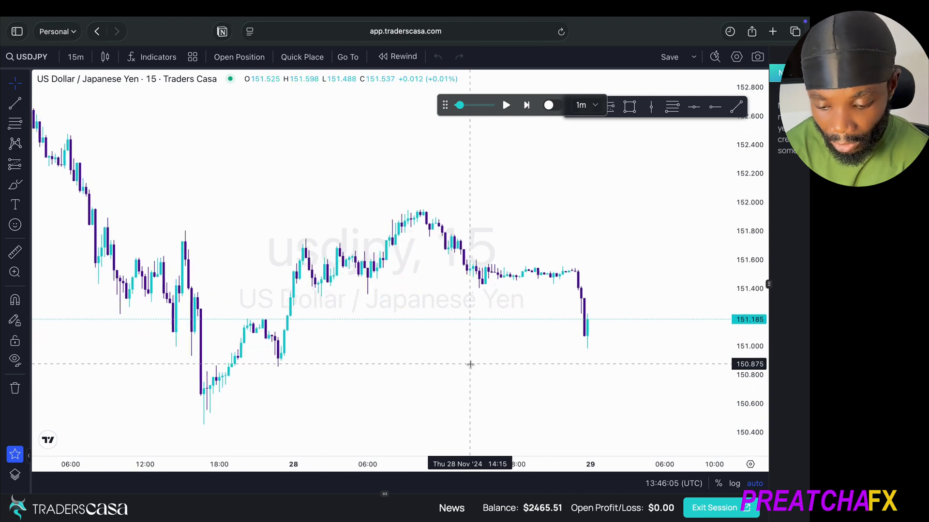
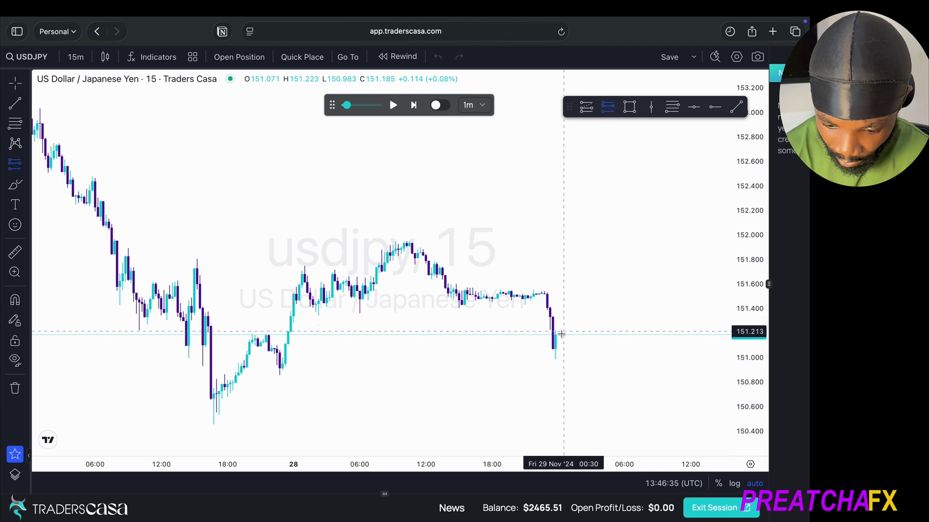
{"action": "left_click", "coordinate": [555, 337]}
{"action": "mouse_move", "coordinate": [555, 275]}
{"action": "left_mouse_down"}
{"action": "mouse_move", "coordinate": [544, 216]}
{"action": "mouse_move", "coordinate": [543, 224]}
{"action": "left_mouse_up"}
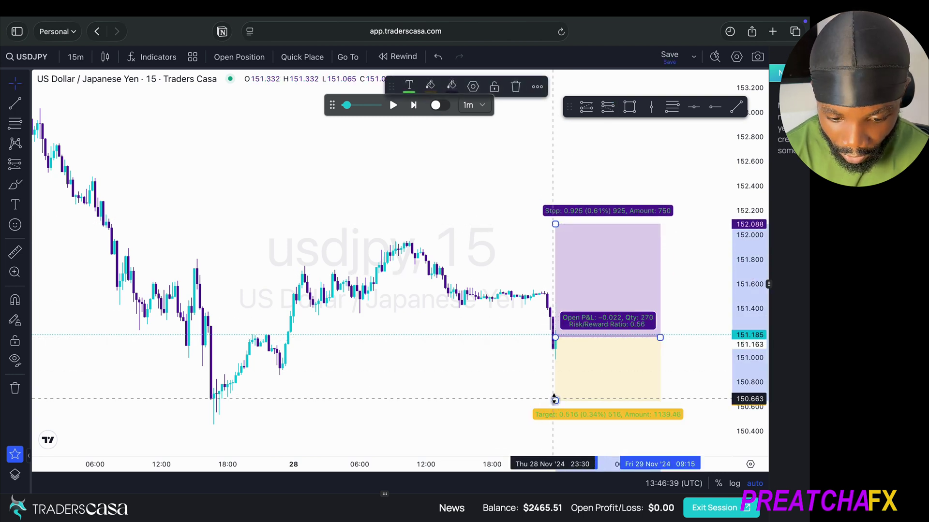
{"action": "left_click_drag", "start_coordinate": [556, 401], "coordinate": [555, 378]}
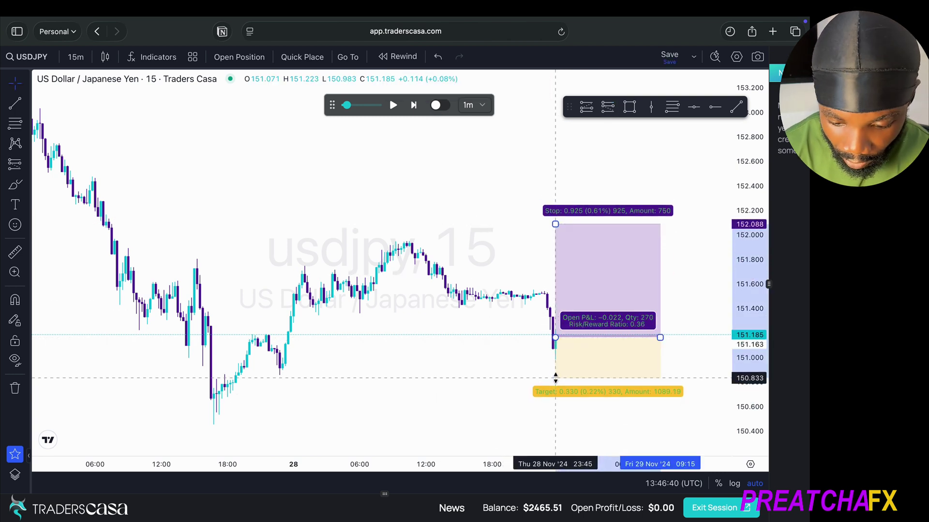
{"action": "left_click", "coordinate": [379, 131]}
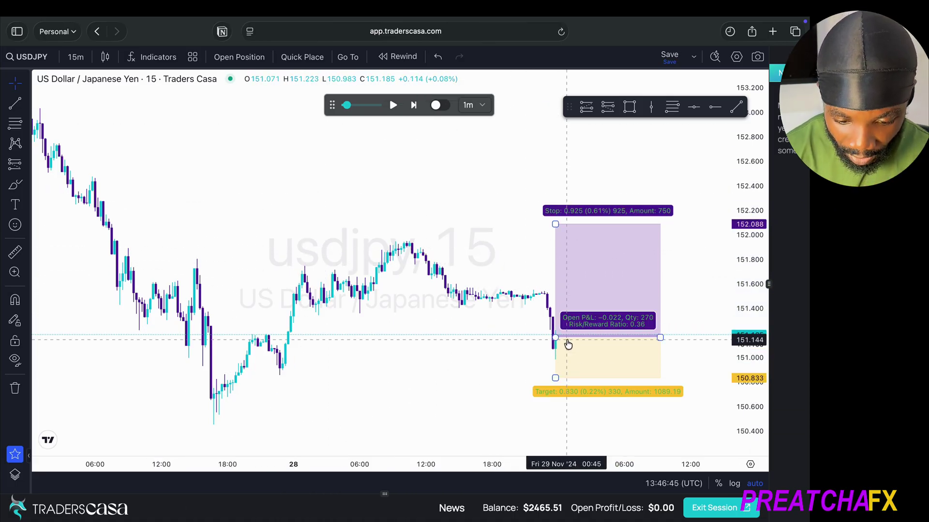
{"action": "left_click", "coordinate": [239, 57]}
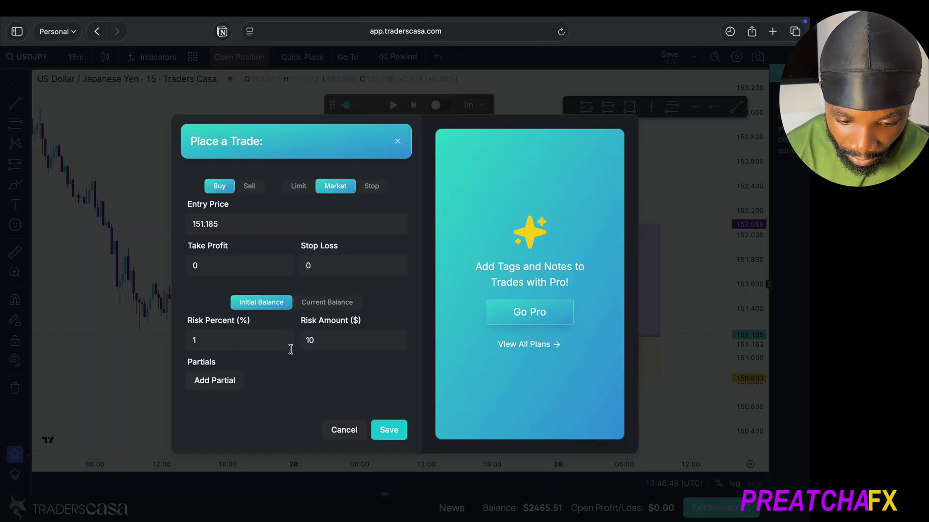
{"action": "left_click", "coordinate": [391, 432]}
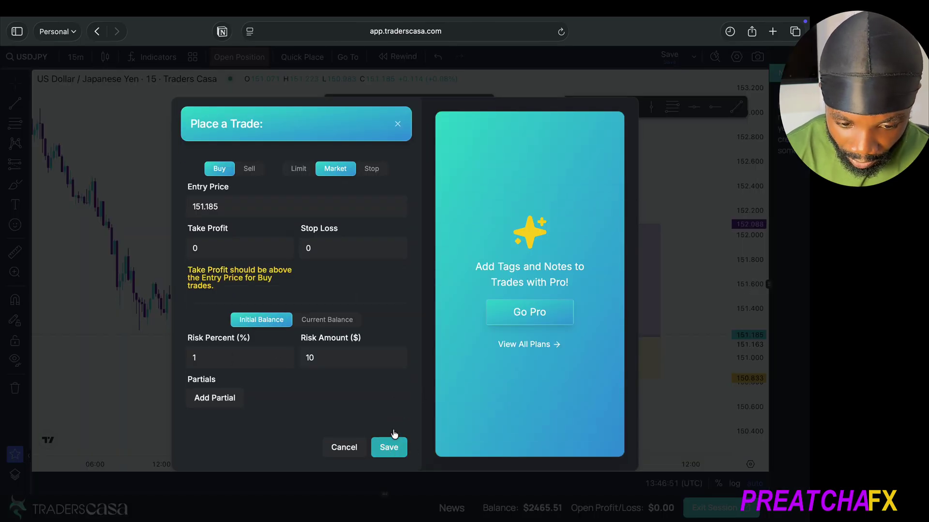
{"action": "left_click", "coordinate": [399, 126]}
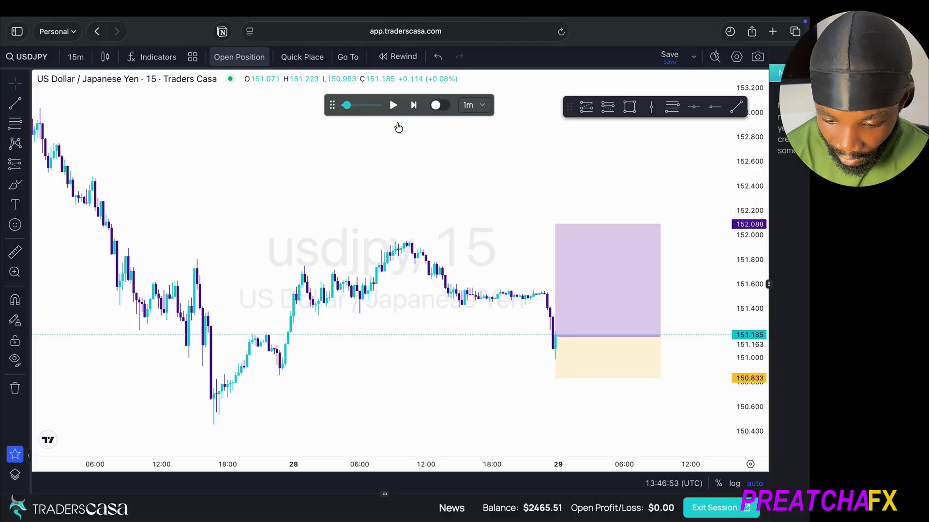
Place a sell stop trade from the short position box: entry 151.163, take profit 150.833, stop loss 152.088, 1% risk on the initial balance
{"action": "left_click", "coordinate": [598, 354]}
{"action": "left_click", "coordinate": [233, 58]}
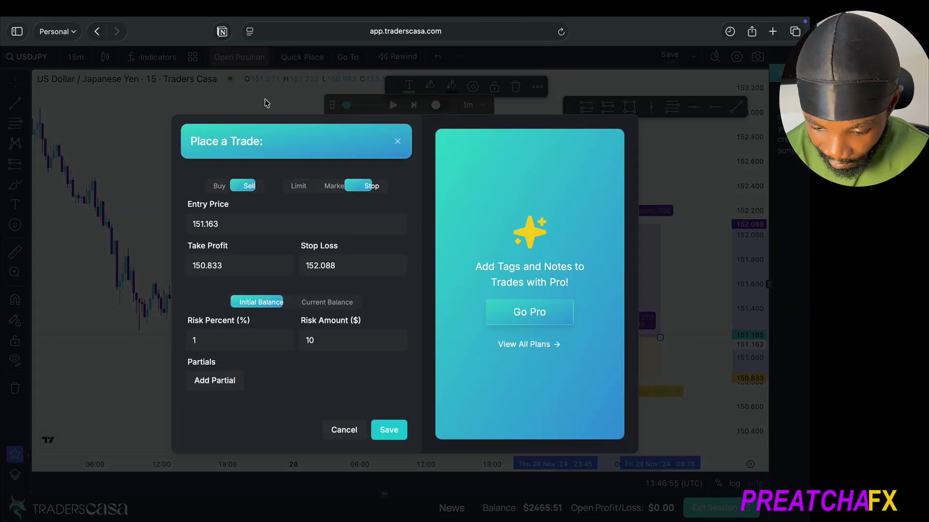
{"action": "left_click", "coordinate": [383, 429]}
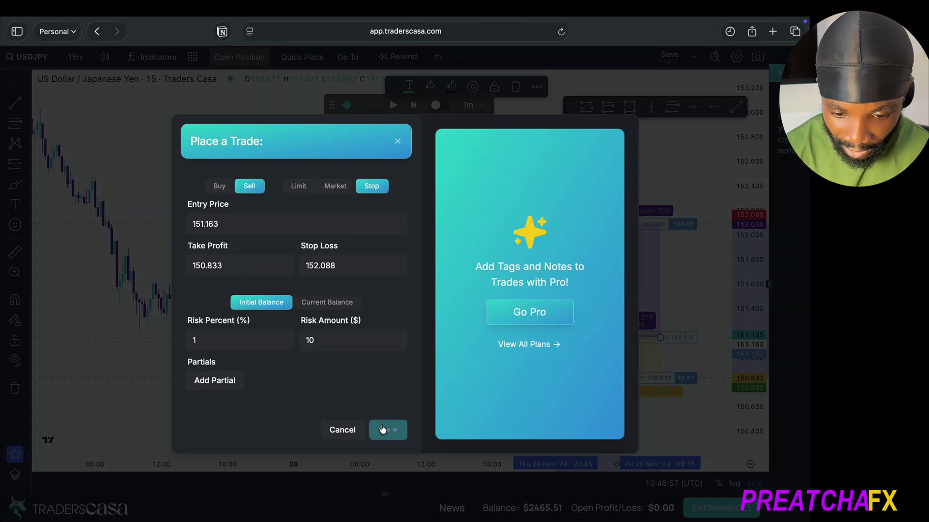
Step the replay forward in 1m increments until the trade reaches its 150.833 take profit, and delete the short position box
{"action": "scroll", "coordinate": [485, 352], "scroll_direction": "right", "scroll_amount": 3}
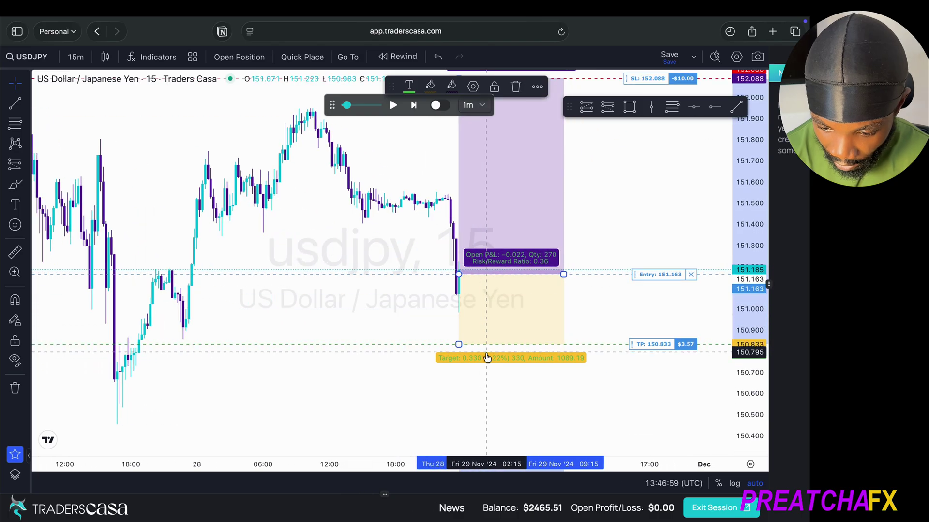
{"action": "left_click", "coordinate": [413, 108]}
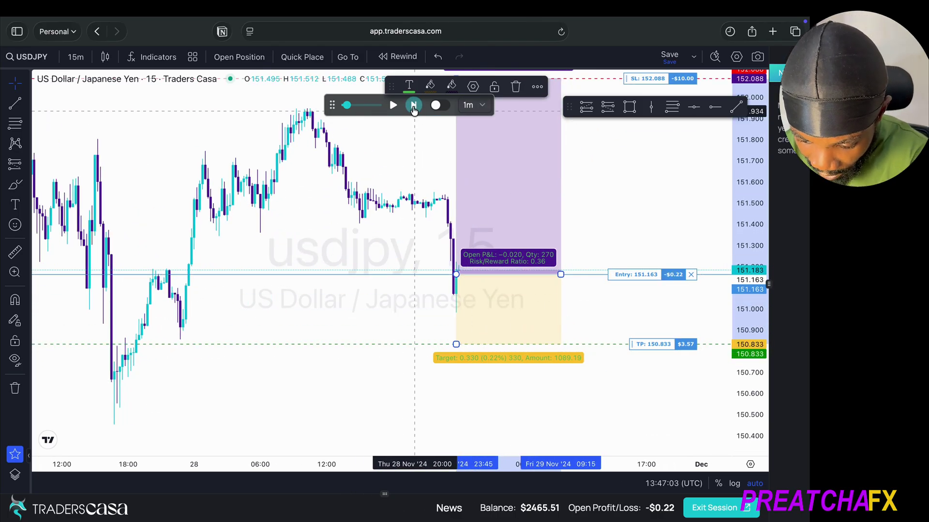
{"action": "left_click", "coordinate": [414, 107]}
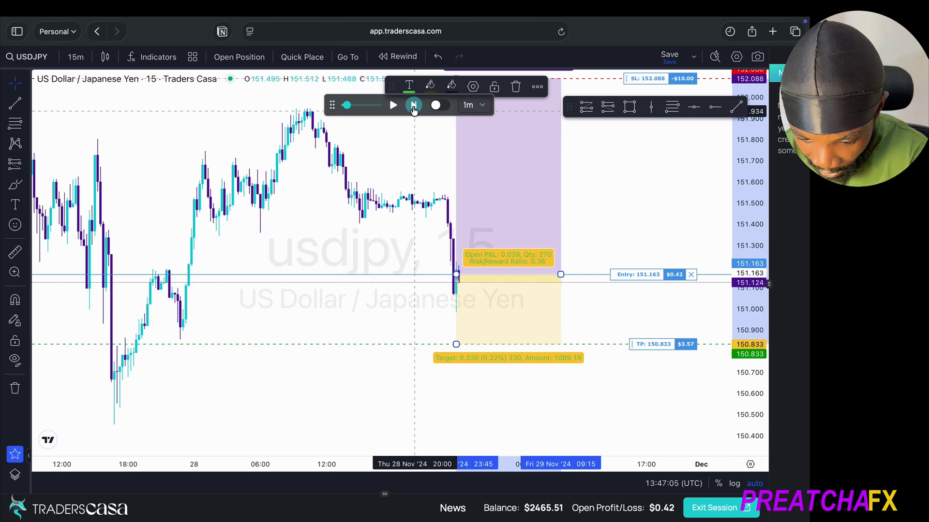
{"action": "left_click", "coordinate": [414, 107]}
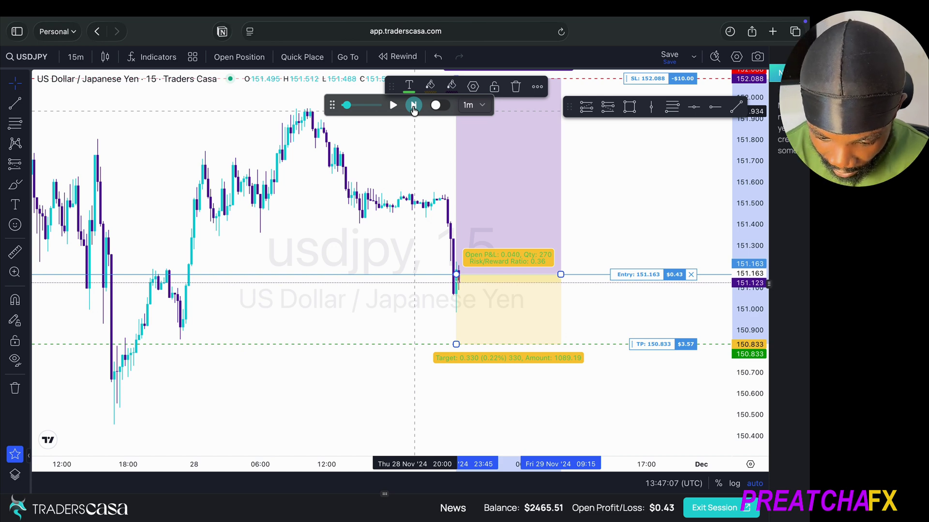
{"action": "left_click", "coordinate": [413, 107]}
{"action": "left_click", "coordinate": [414, 108]}
{"action": "left_click", "coordinate": [413, 107]}
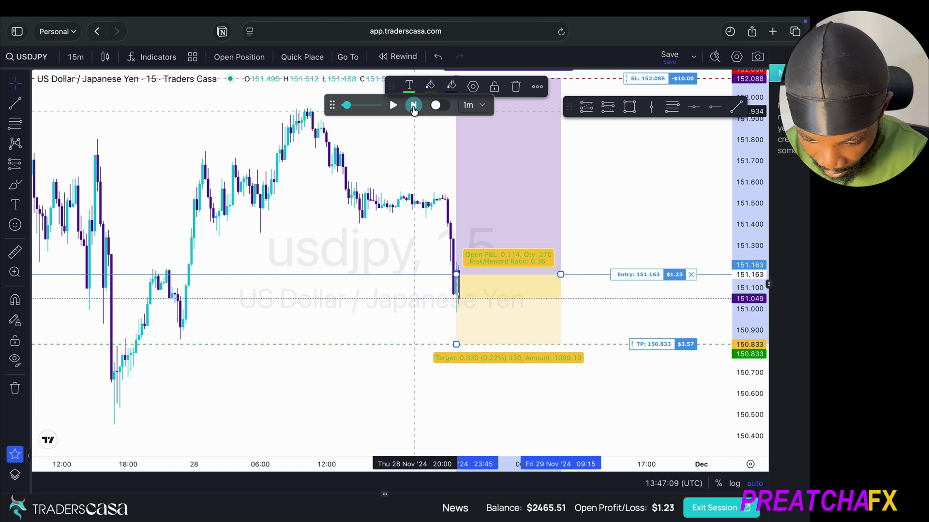
{"action": "left_click", "coordinate": [414, 107]}
{"action": "left_click", "coordinate": [414, 108]}
{"action": "left_click", "coordinate": [413, 108]}
{"action": "left_click", "coordinate": [414, 108]}
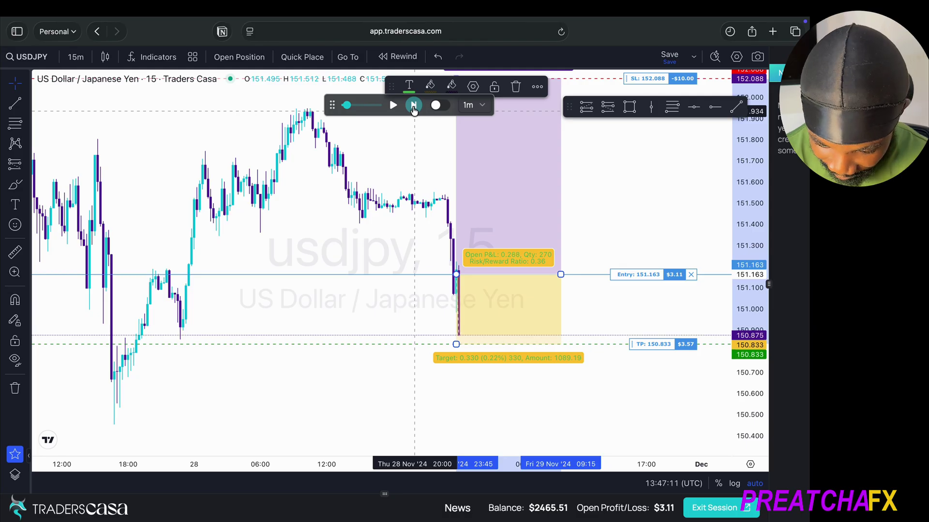
{"action": "left_click", "coordinate": [413, 107]}
{"action": "left_click", "coordinate": [414, 108]}
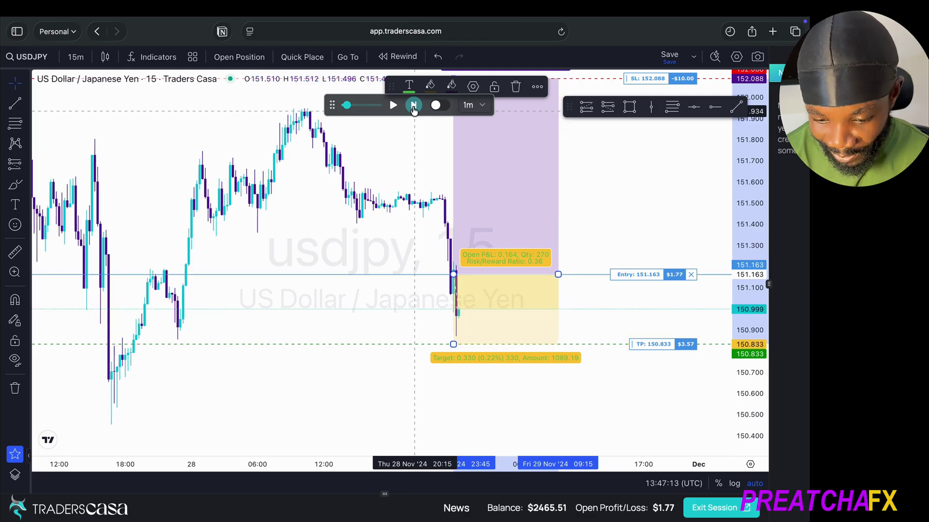
{"action": "left_click", "coordinate": [413, 108]}
{"action": "left_click", "coordinate": [414, 107]}
{"action": "left_click", "coordinate": [414, 108]}
{"action": "left_click", "coordinate": [414, 108]}
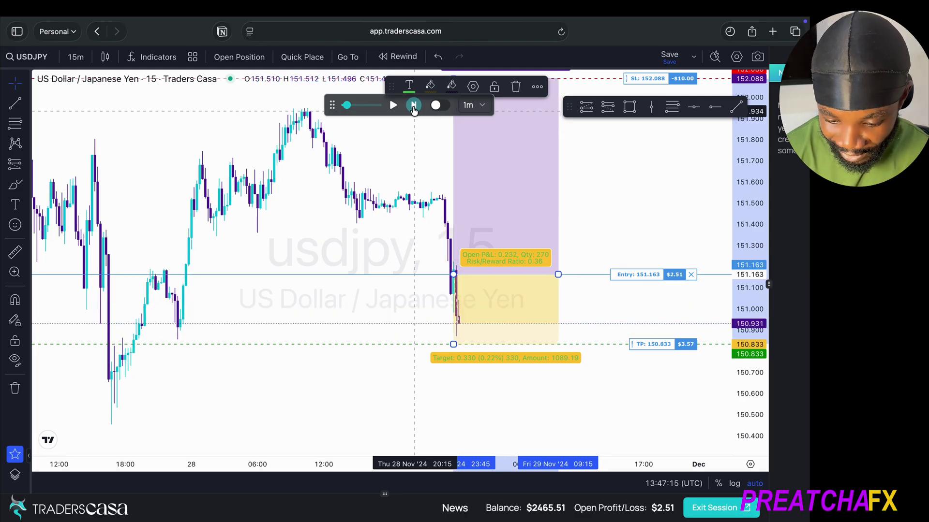
{"action": "left_click", "coordinate": [414, 108]}
{"action": "left_click", "coordinate": [414, 108]}
{"action": "left_click", "coordinate": [414, 107]}
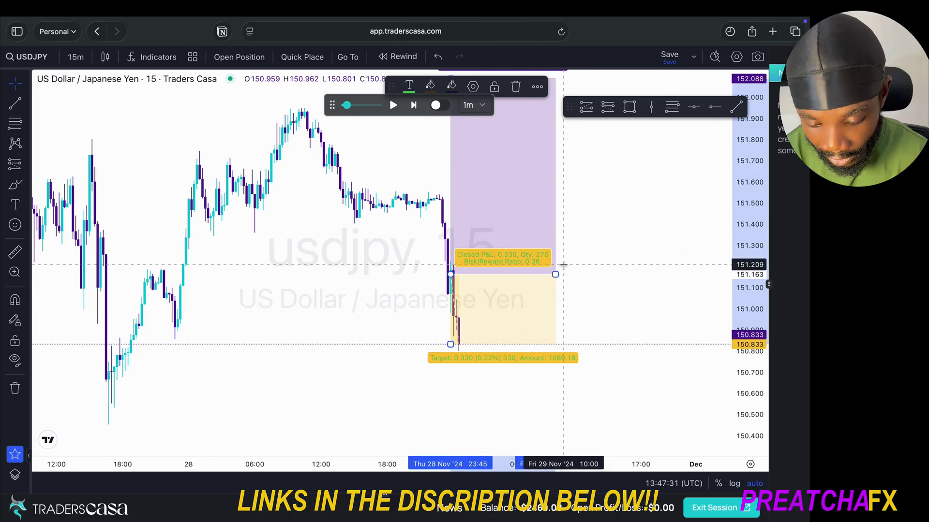
{"action": "key", "text": "Delete"}
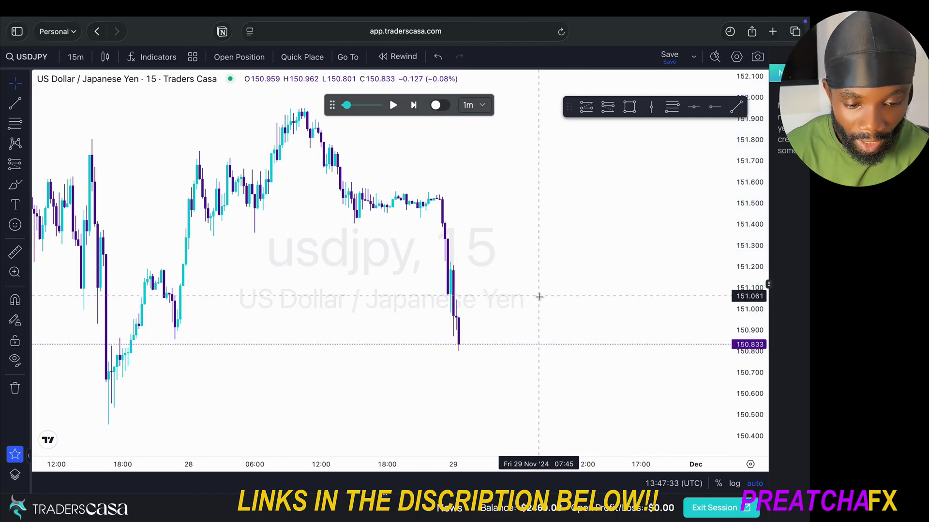